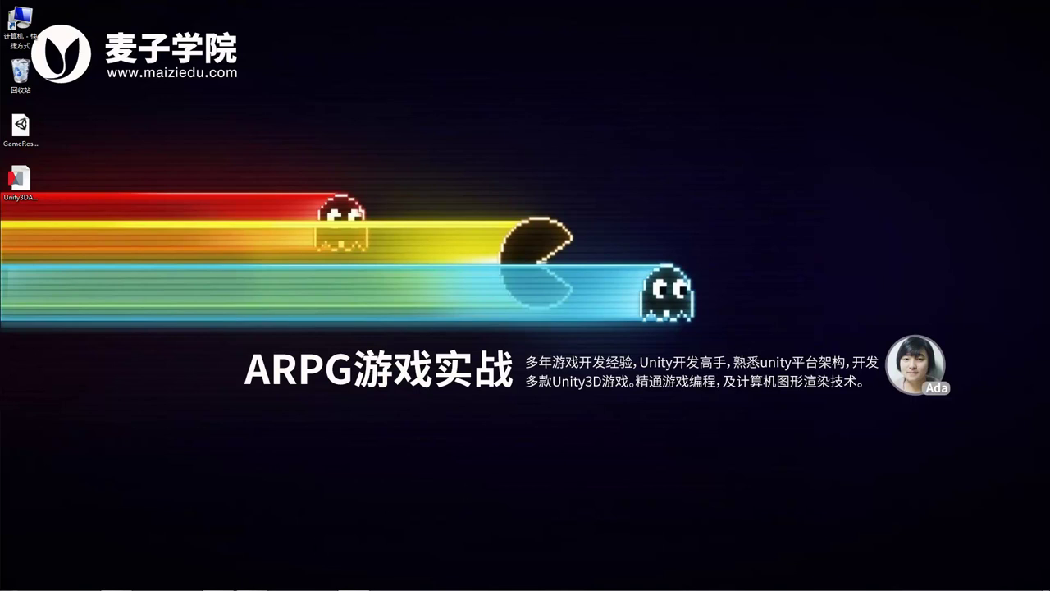
# Restore the Unity3DARPG course mind map window from the Mindjet taskbar button.
pyautogui.click(252, 584)
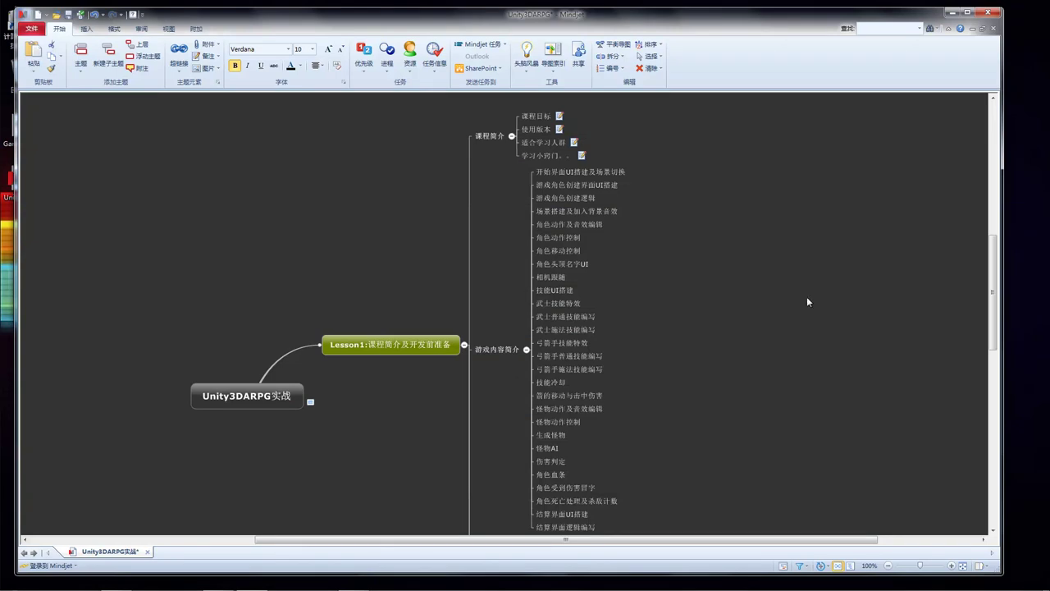
# Show the 课程目标 topic's notes with the course aim and four learning goals.
pyautogui.click(560, 116)
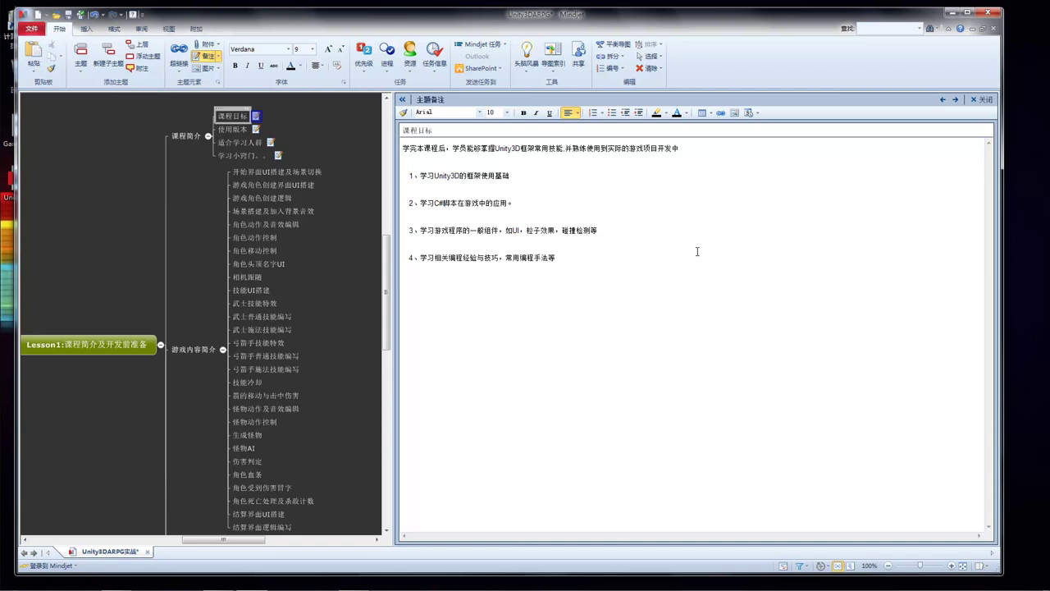
# Close the open notes, view 使用版本's notes, then show 适合学习人群's three learner requirements.
pyautogui.click(981, 99)
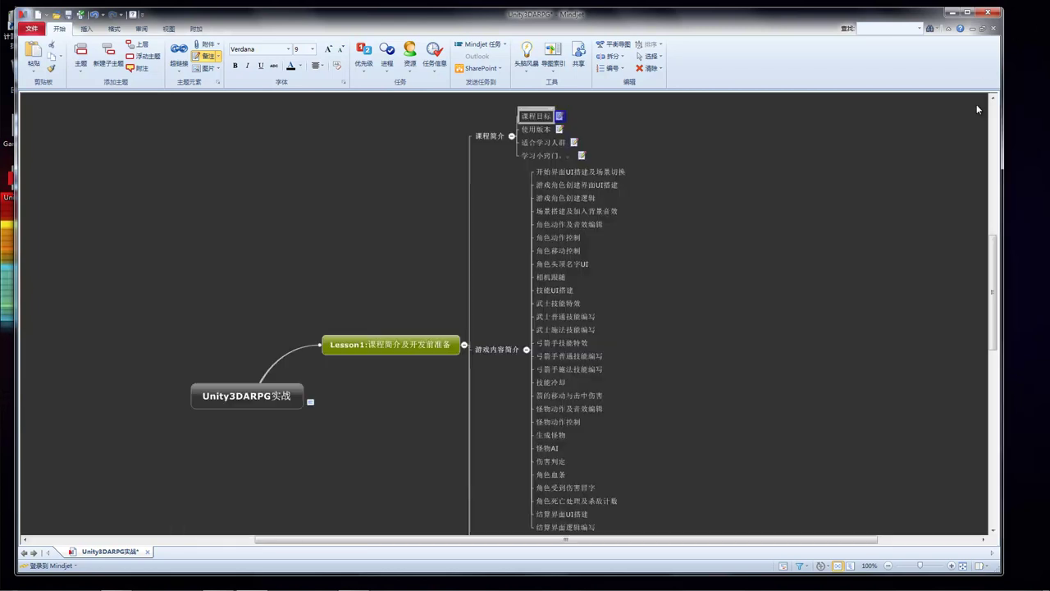
pyautogui.click(559, 130)
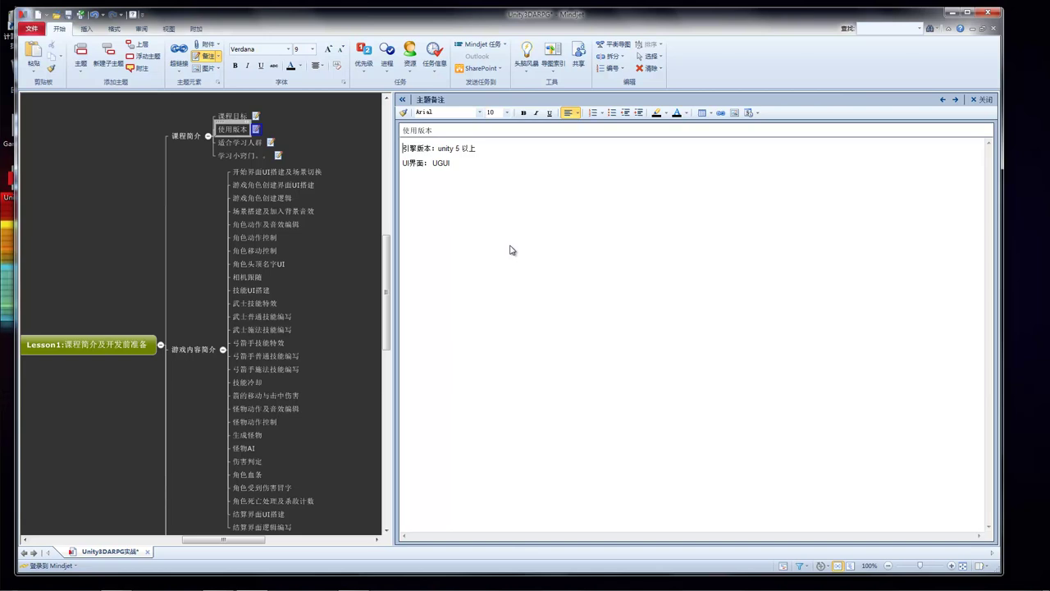
pyautogui.click(241, 143)
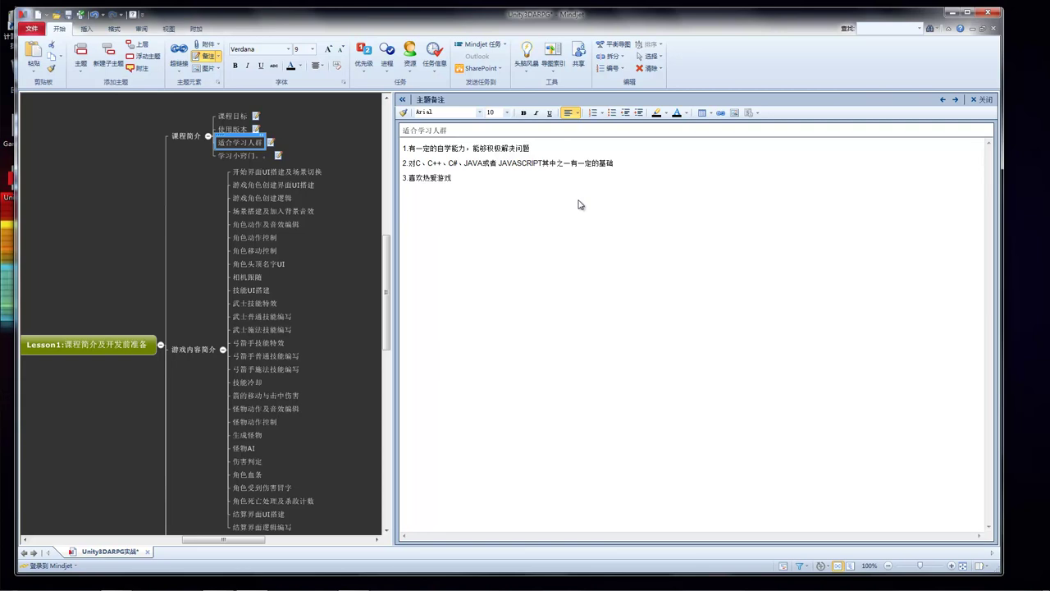
# Display the five numbered study tips in the 学习小窍门 topic's notes.
pyautogui.click(251, 157)
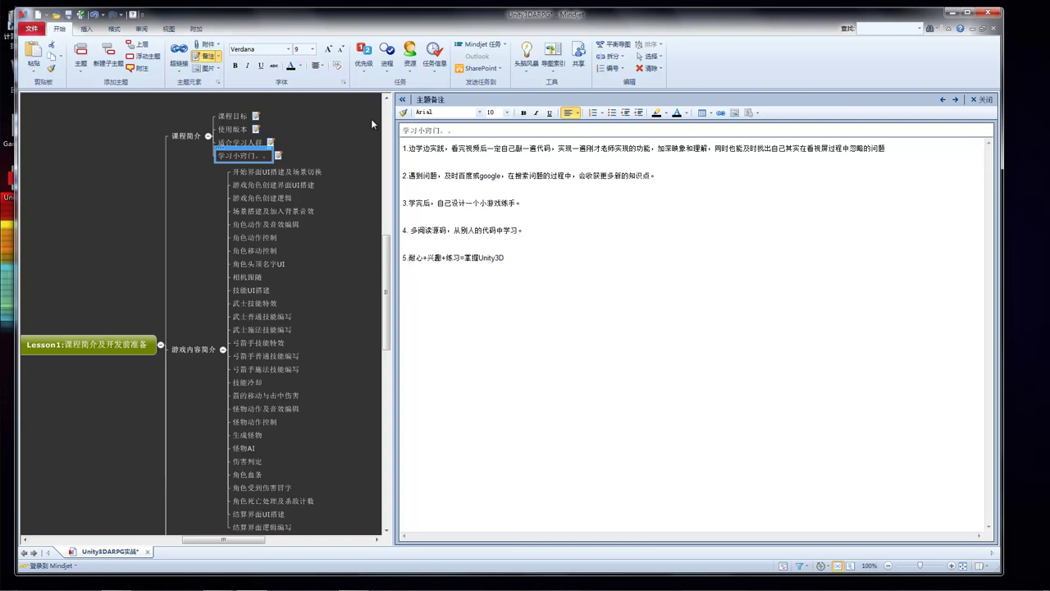
# Close the Topic Notes pane to reveal the full map and its 游戏内容简介 branch.
pyautogui.click(989, 99)
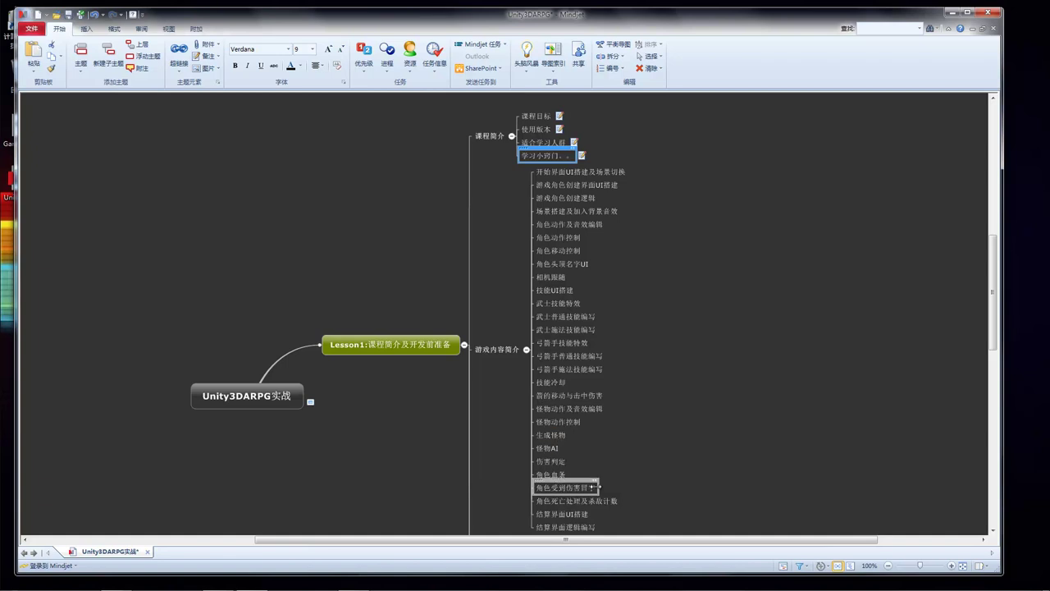
# Scroll down and back up through the map, then minimise the Mindjet window.
pyautogui.scroll(-5, 610, 465)
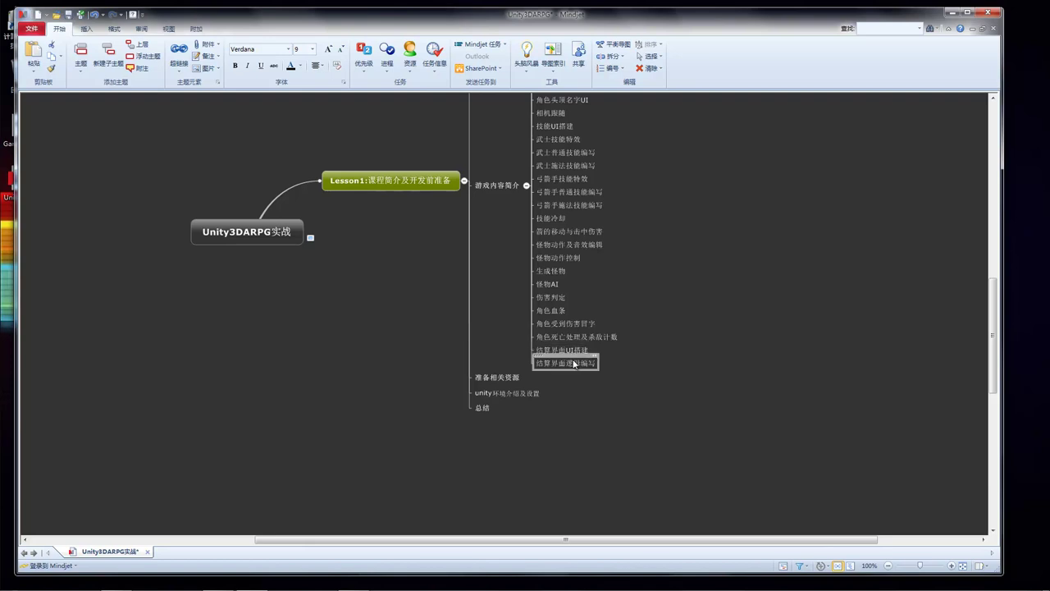
pyautogui.scroll(2, 707, 274)
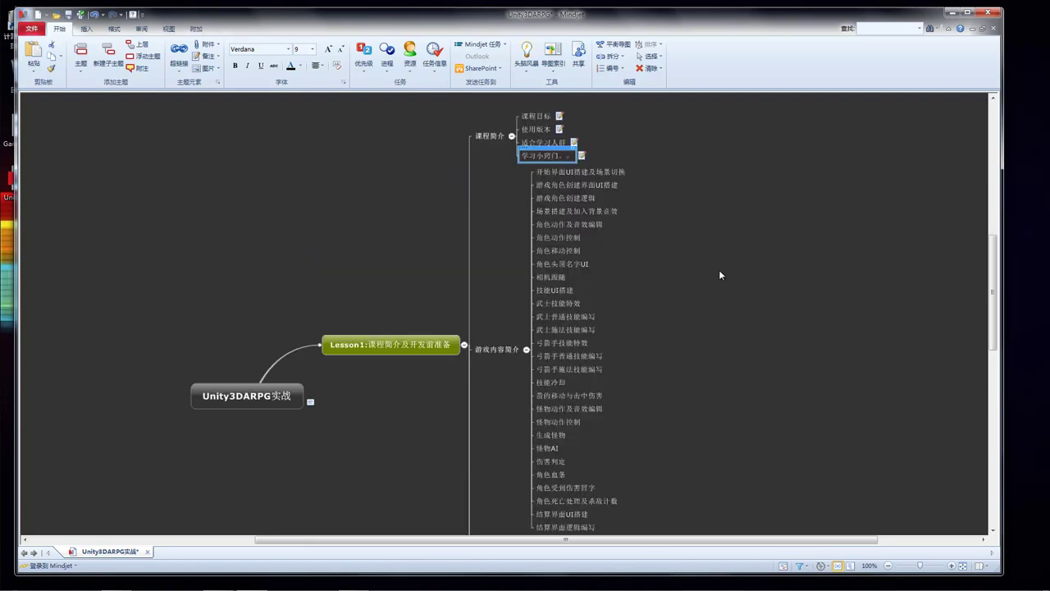
pyautogui.click(952, 13)
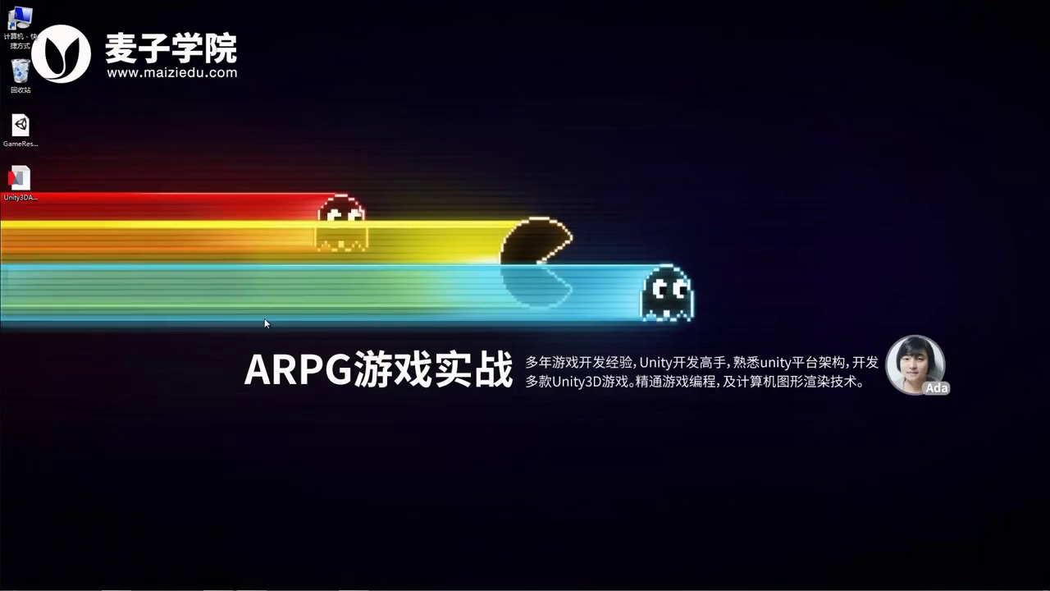
# Start a new Unity project located on the Desktop and name it SuperARPG.
pyautogui.click(184, 579)
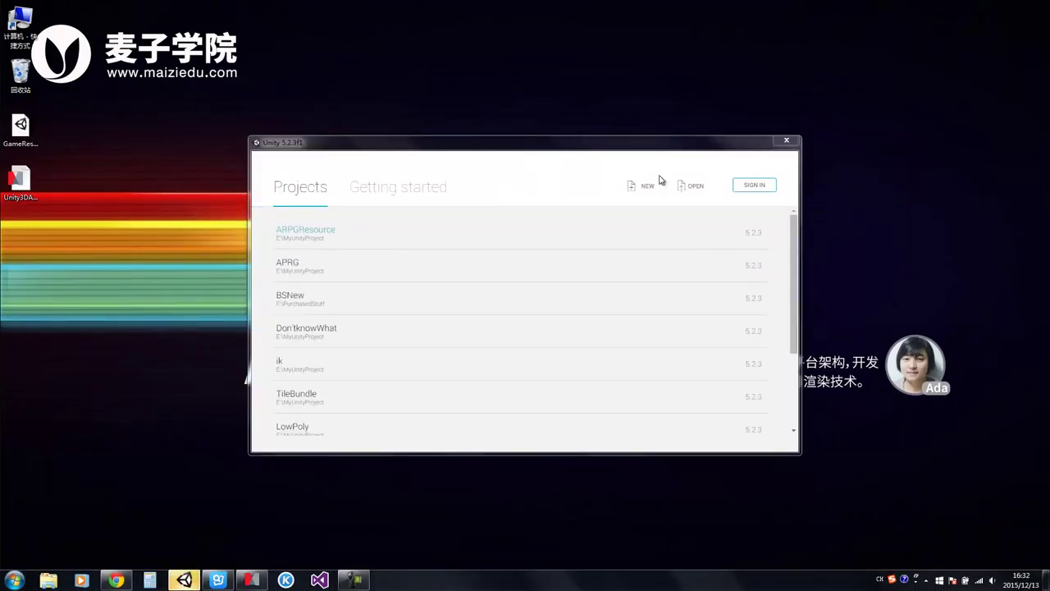
pyautogui.click(647, 187)
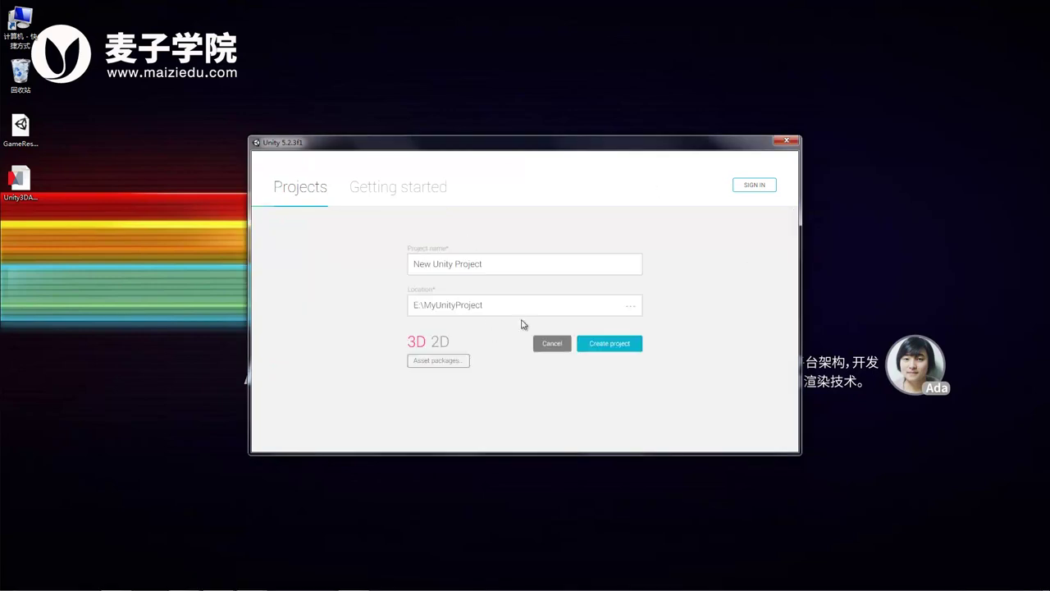
pyautogui.click(512, 269)
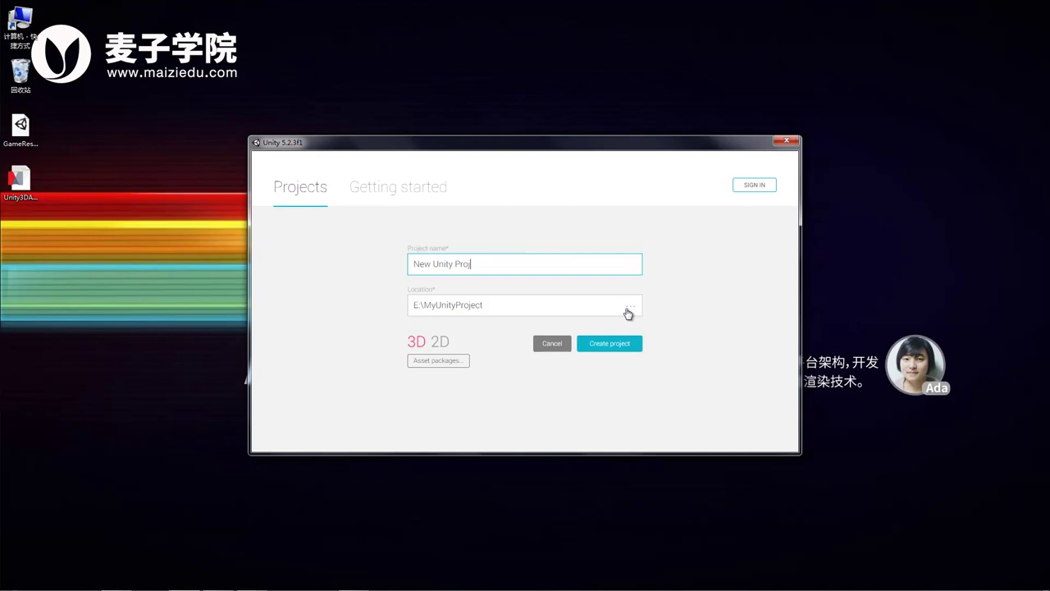
pyautogui.click(629, 306)
pyautogui.click(290, 241)
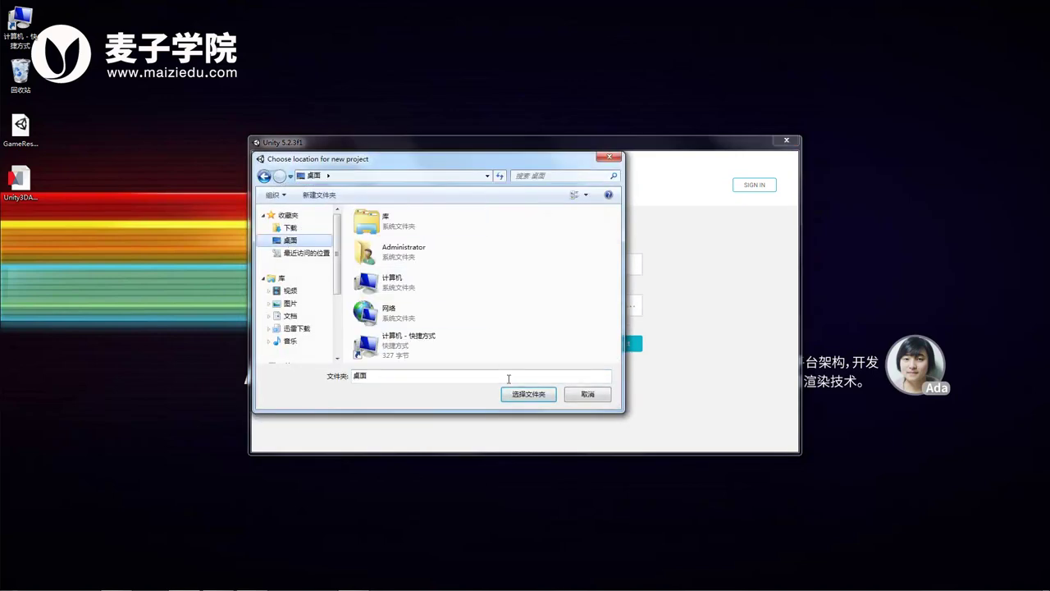
pyautogui.click(522, 392)
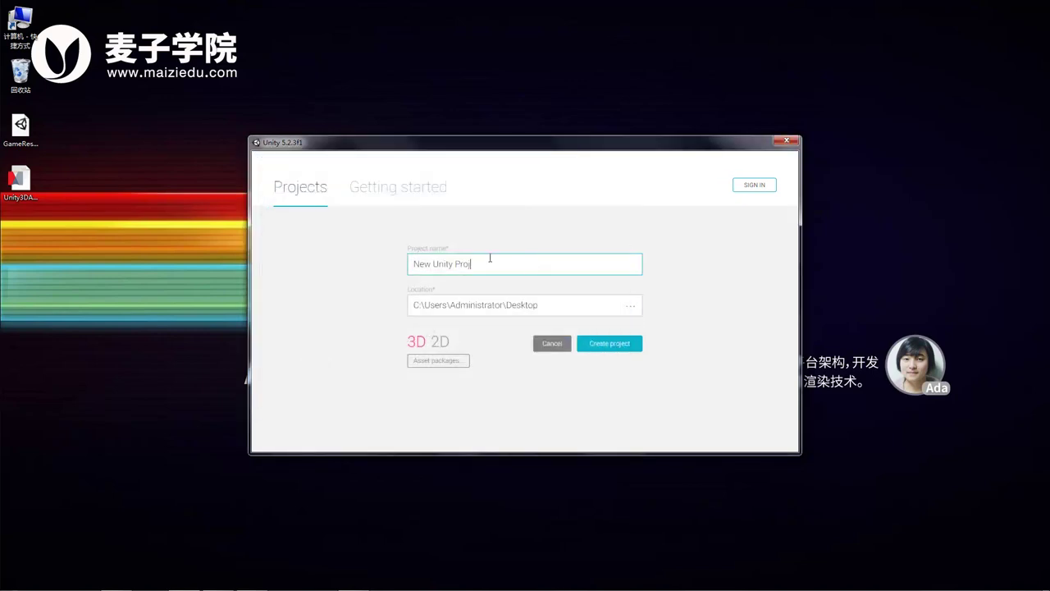
pyautogui.moveTo(490, 261); pyautogui.dragTo(425, 262)
pyautogui.press('BackSpace')
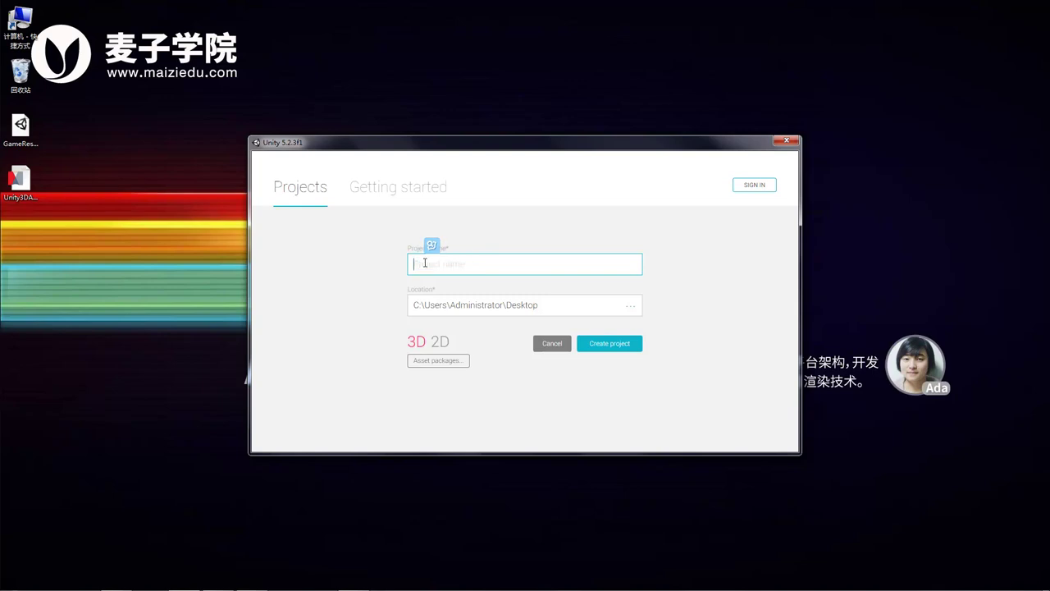
pyautogui.write('u')
pyautogui.press('BackSpace')
pyautogui.press('BackSpace')
pyautogui.write('Su')
# Create the SuperARPG project and enlarge the editor window to fill more of the screen.
pyautogui.click(611, 342)
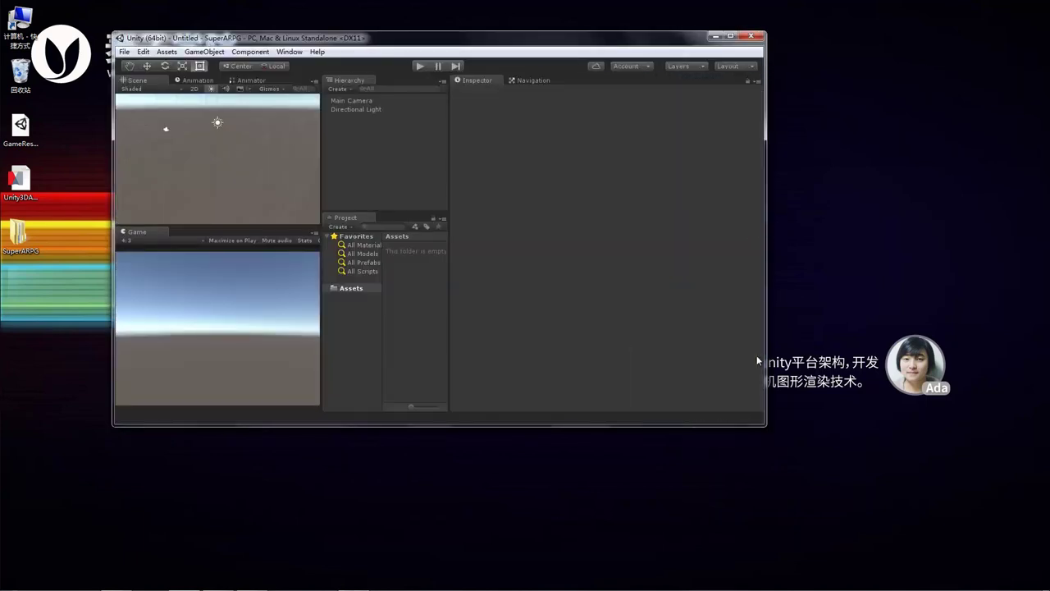
pyautogui.moveTo(765, 424); pyautogui.dragTo(945, 561)
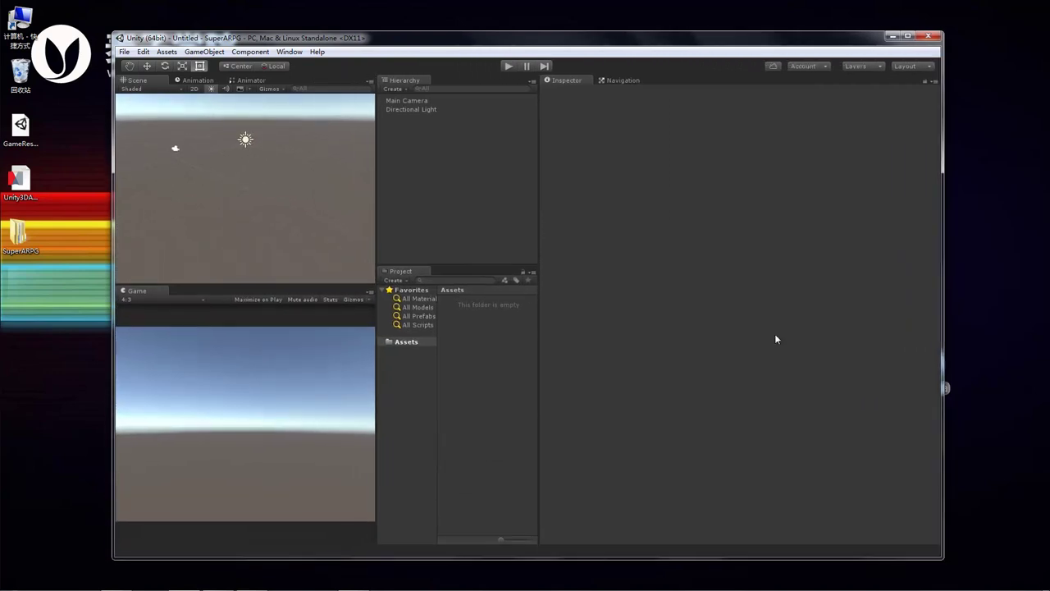
pyautogui.moveTo(112, 33); pyautogui.dragTo(29, 7)
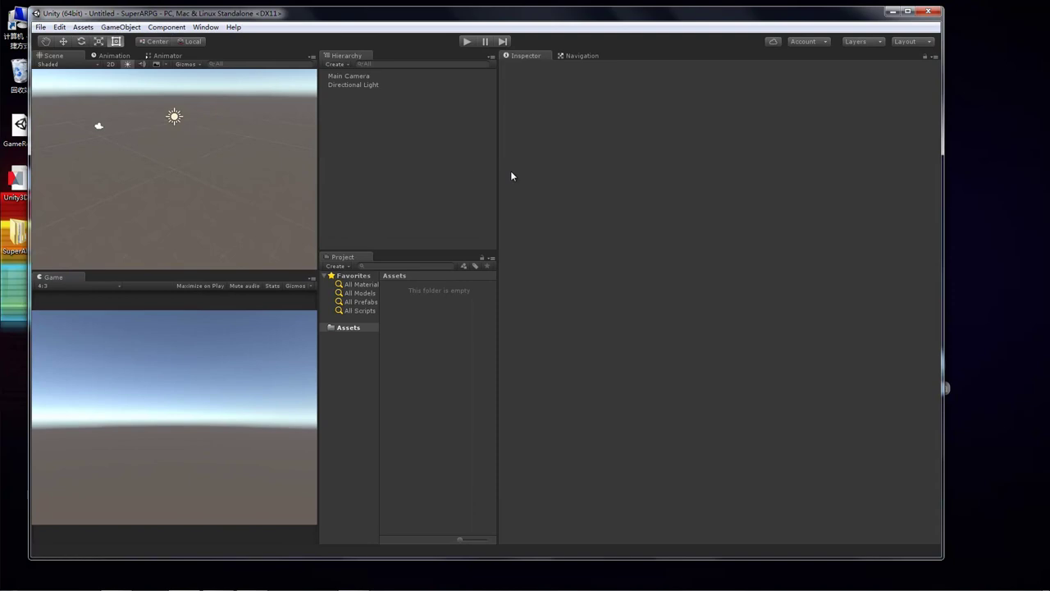
# Widen the Hierarchy and Project panels, the Scene and Game views, and the folder tree.
pyautogui.moveTo(498, 172); pyautogui.dragTo(755, 197)
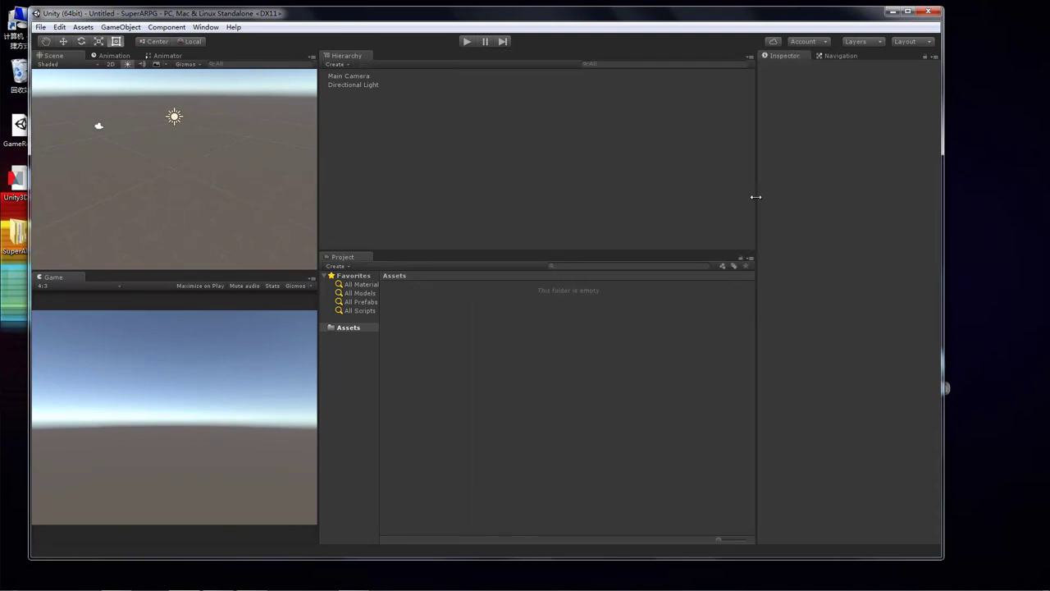
pyautogui.moveTo(318, 162); pyautogui.dragTo(518, 189)
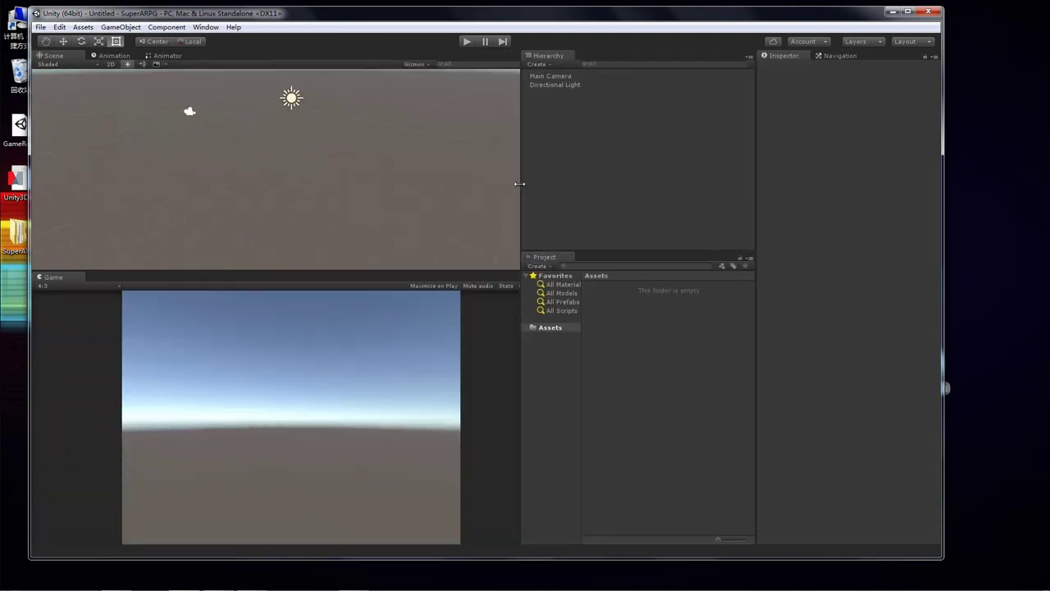
pyautogui.moveTo(580, 341); pyautogui.dragTo(625, 343)
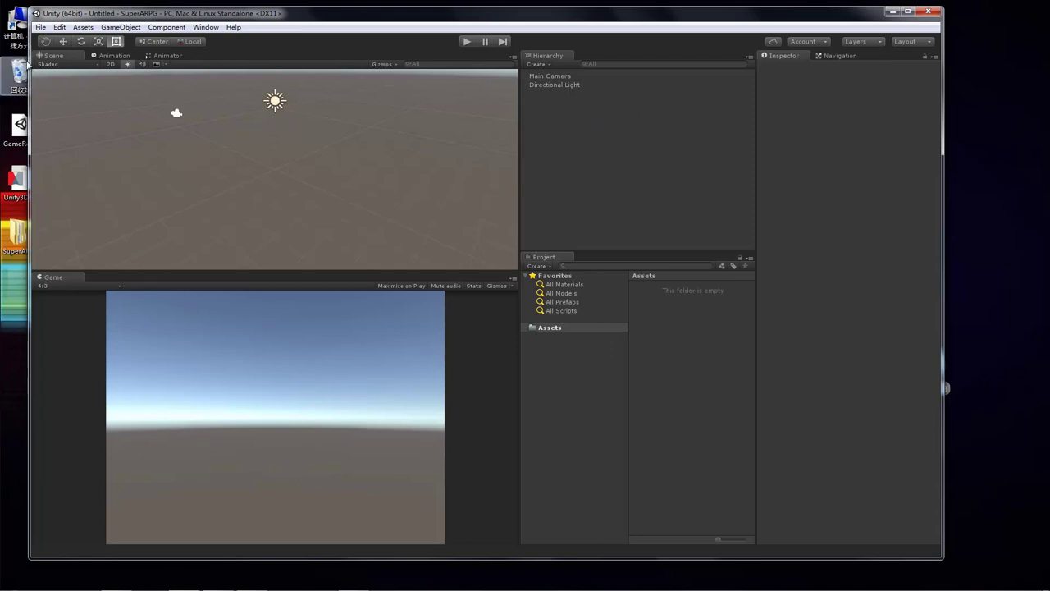
pyautogui.click(541, 85)
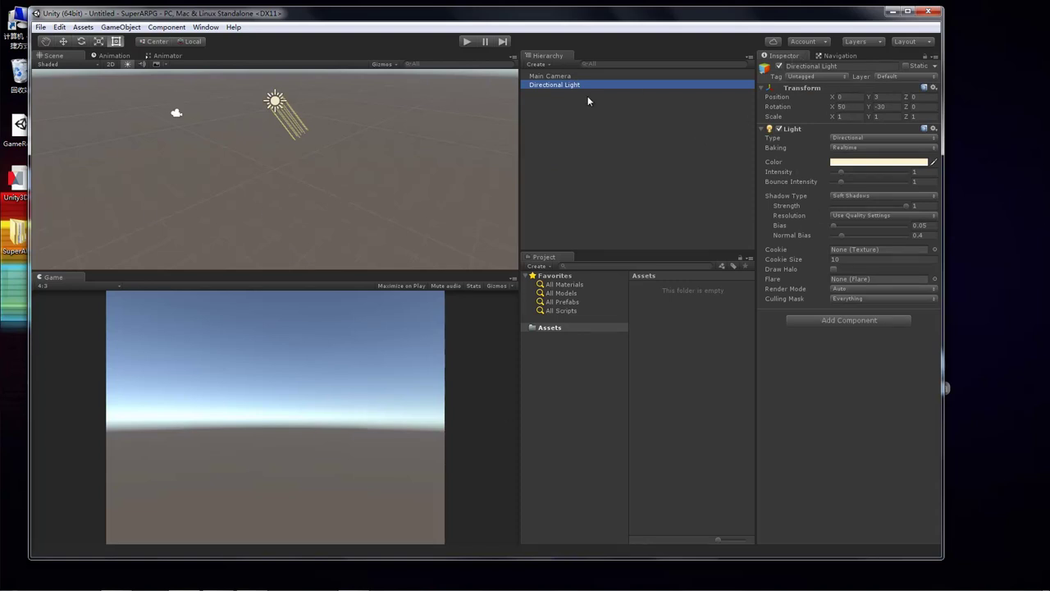
pyautogui.click(560, 76)
pyautogui.click(559, 81)
pyautogui.click(631, 76)
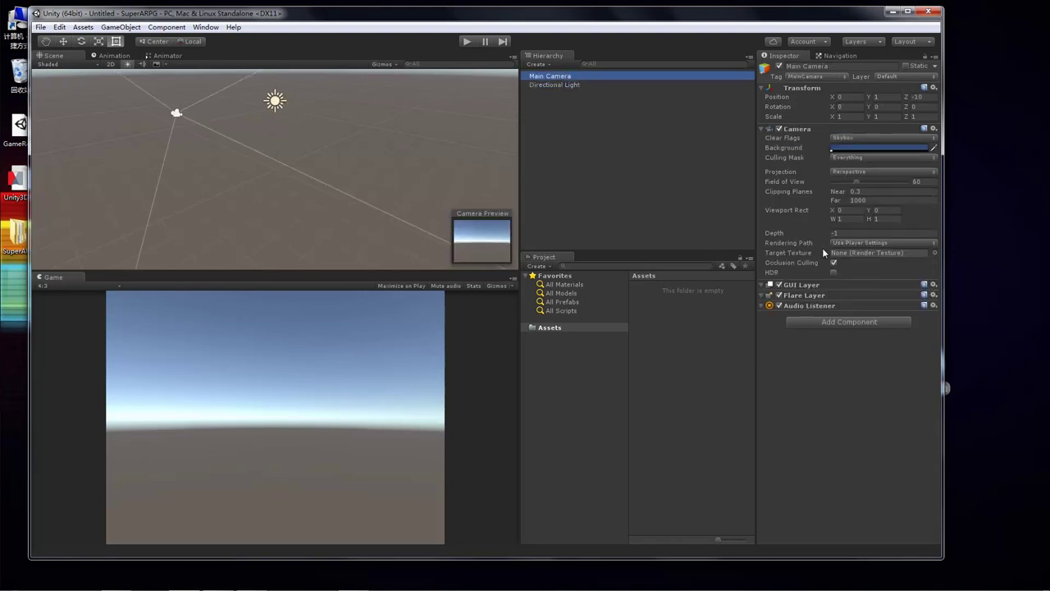
pyautogui.click(556, 84)
pyautogui.click(566, 77)
pyautogui.click(654, 326)
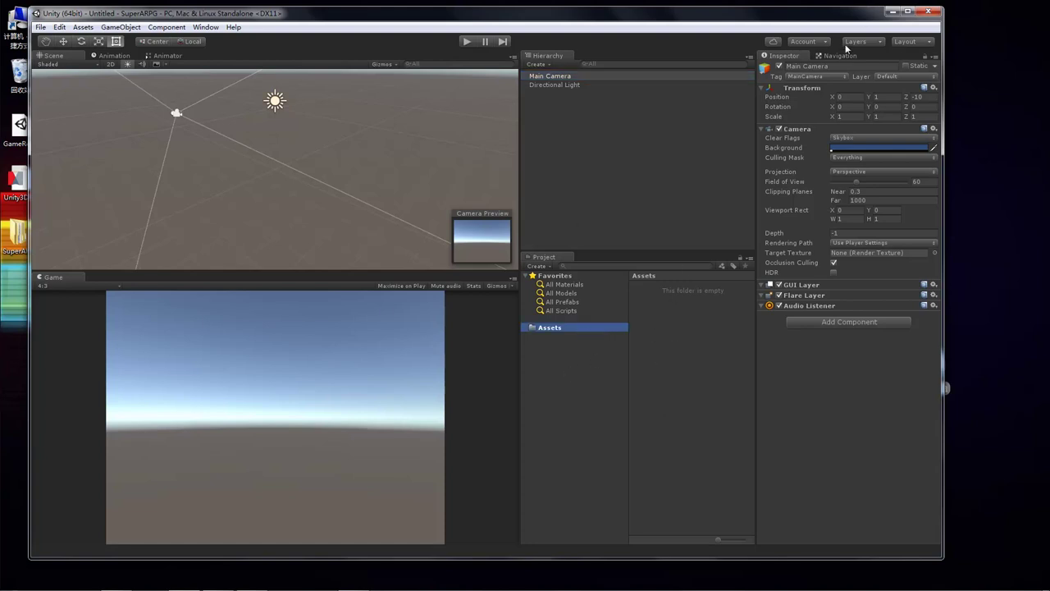
# Try the 4 Split and Default layouts, then settle on the 2 by 3 layout.
pyautogui.click(914, 42)
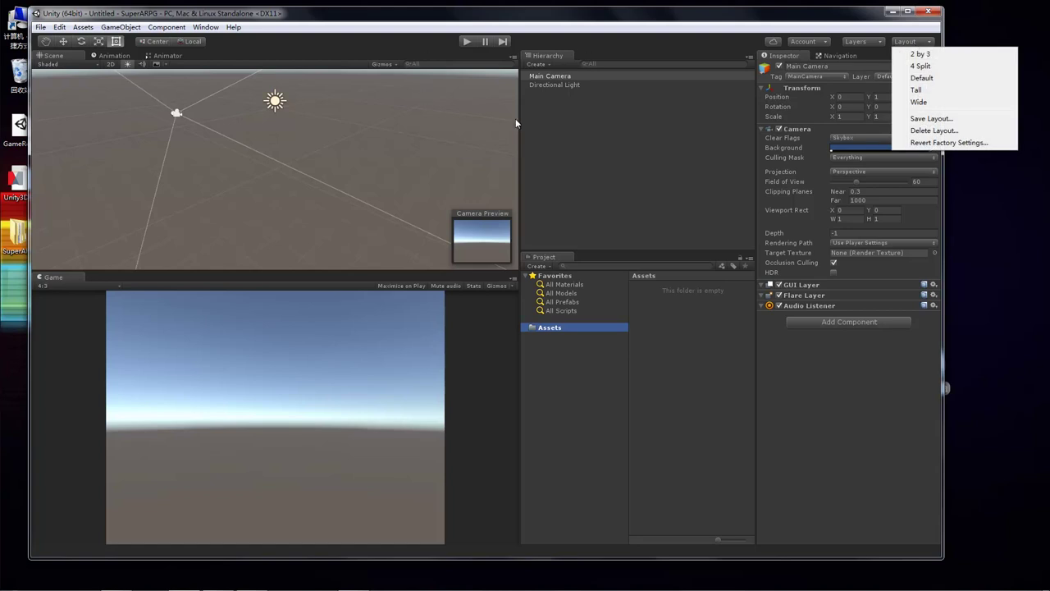
pyautogui.click(922, 67)
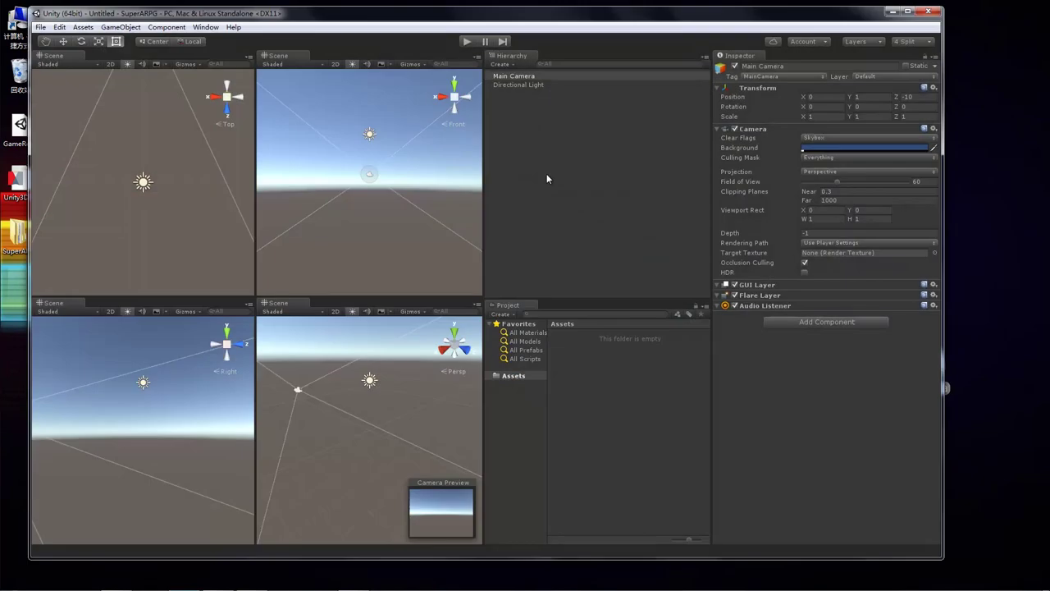
pyautogui.click(914, 42)
pyautogui.click(918, 79)
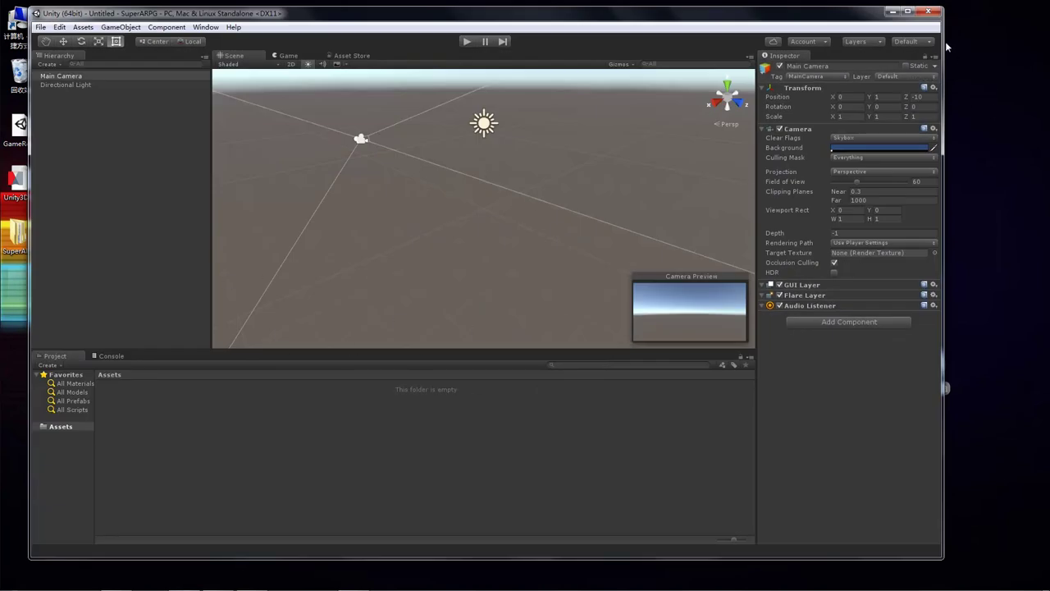
pyautogui.click(910, 42)
pyautogui.click(919, 55)
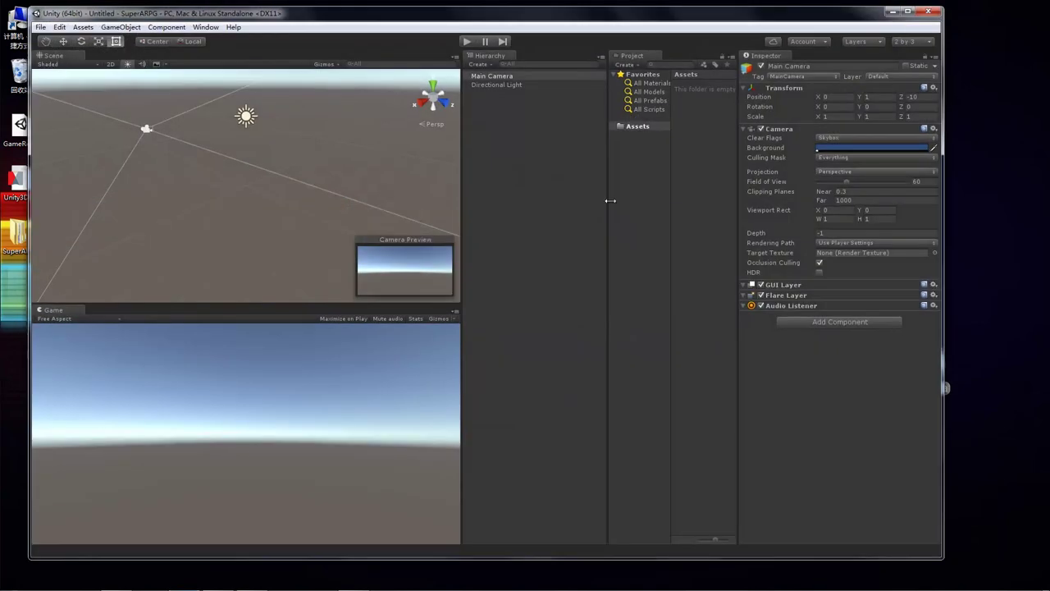
# Dock the Project panel beneath the Hierarchy, widen its folder column, and shift the window right.
pyautogui.moveTo(636, 59)
pyautogui.mouseDown()
pyautogui.moveTo(521, 409)
pyautogui.moveTo(574, 285)
pyautogui.mouseUp()
pyautogui.moveTo(525, 410)
pyautogui.mouseDown()
pyautogui.moveTo(586, 410)
pyautogui.moveTo(567, 413)
pyautogui.mouseUp()
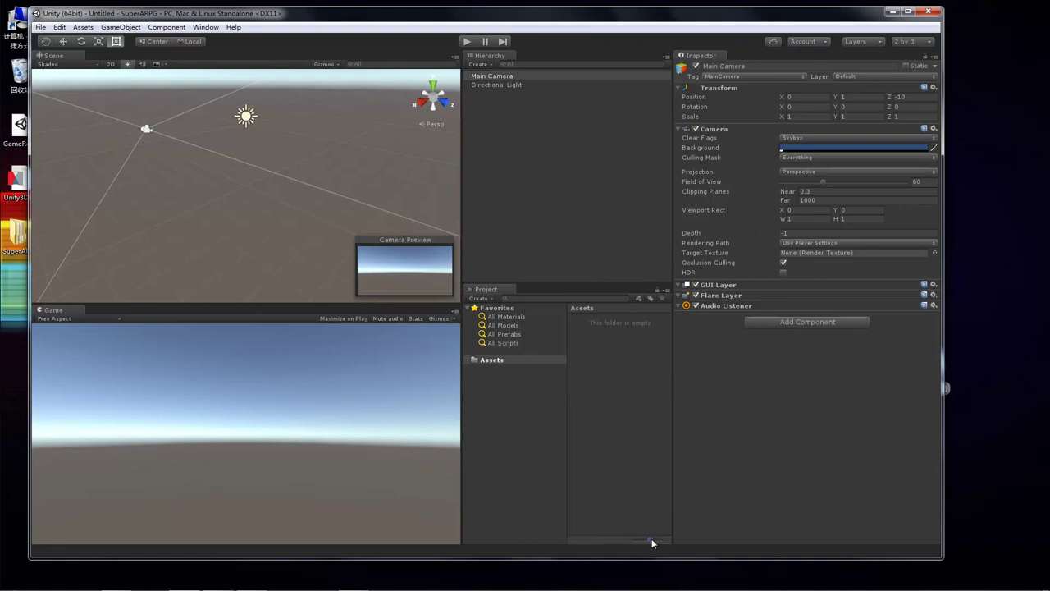
pyautogui.moveTo(671, 19); pyautogui.dragTo(749, 18)
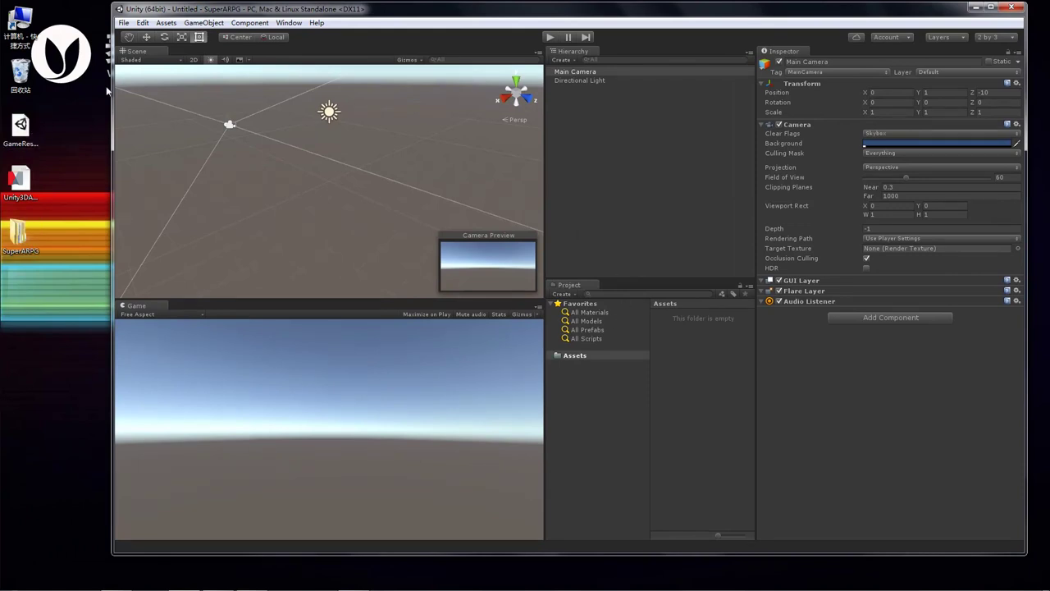
# Drag the GameResources package from the desktop toward Assets, then cancel the drop.
pyautogui.click(20, 124)
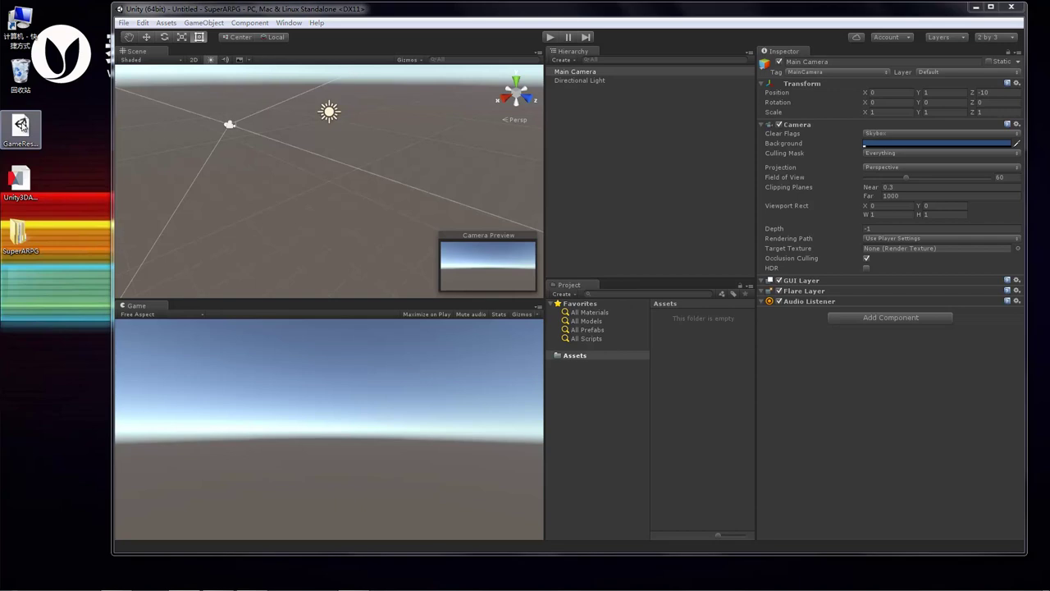
pyautogui.moveTo(20, 125); pyautogui.dragTo(581, 359)
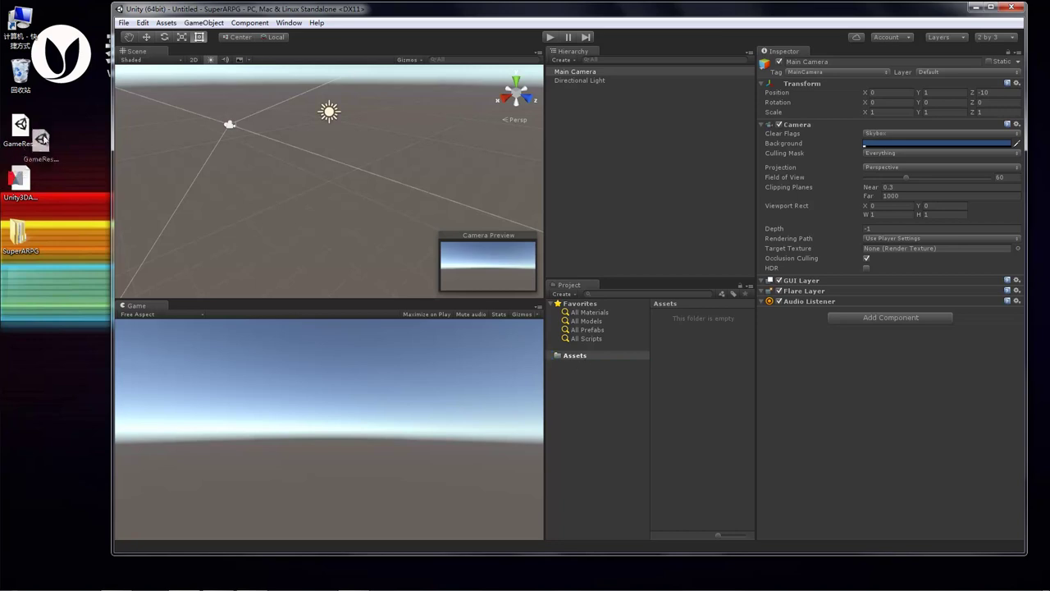
pyautogui.moveTo(581, 358); pyautogui.dragTo(24, 136)
pyautogui.click(300, 14)
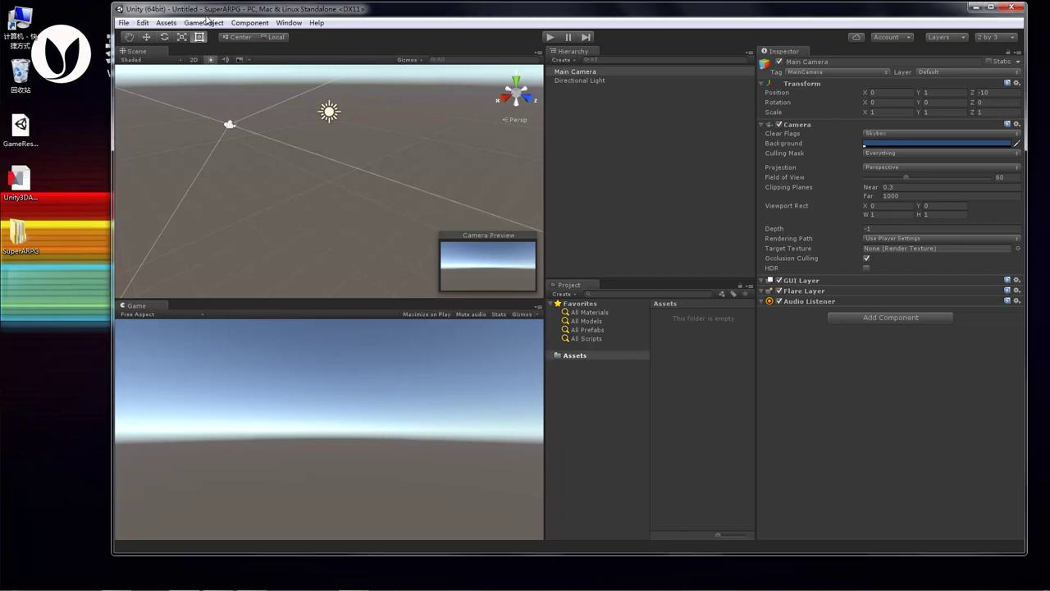
# Use Assets > Import Package > Custom Package to open GameResources.unitypackage from the Desktop.
pyautogui.click(166, 22)
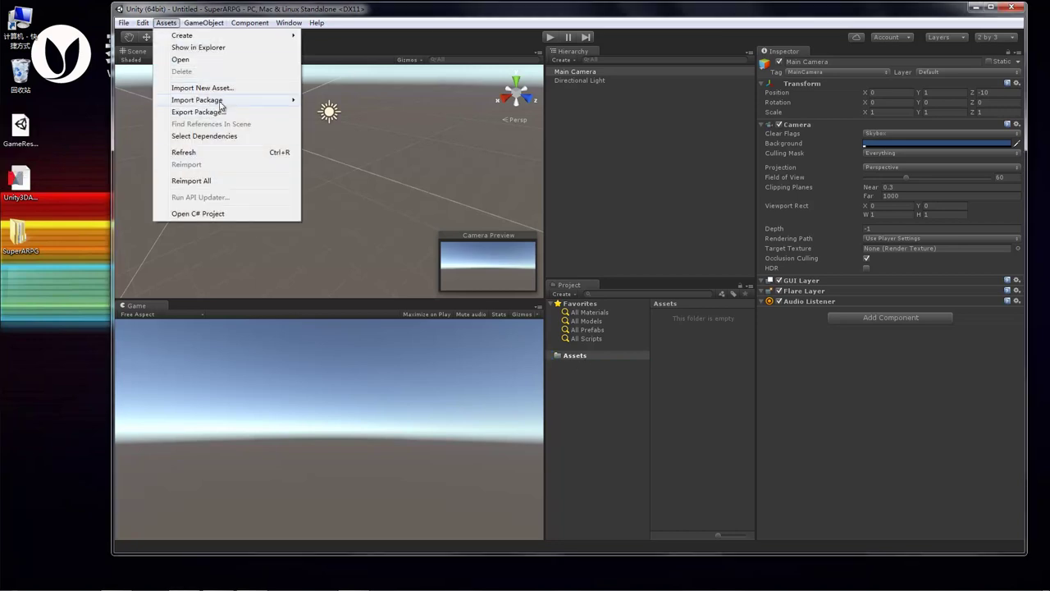
pyautogui.moveTo(224, 101)
pyautogui.click(330, 100)
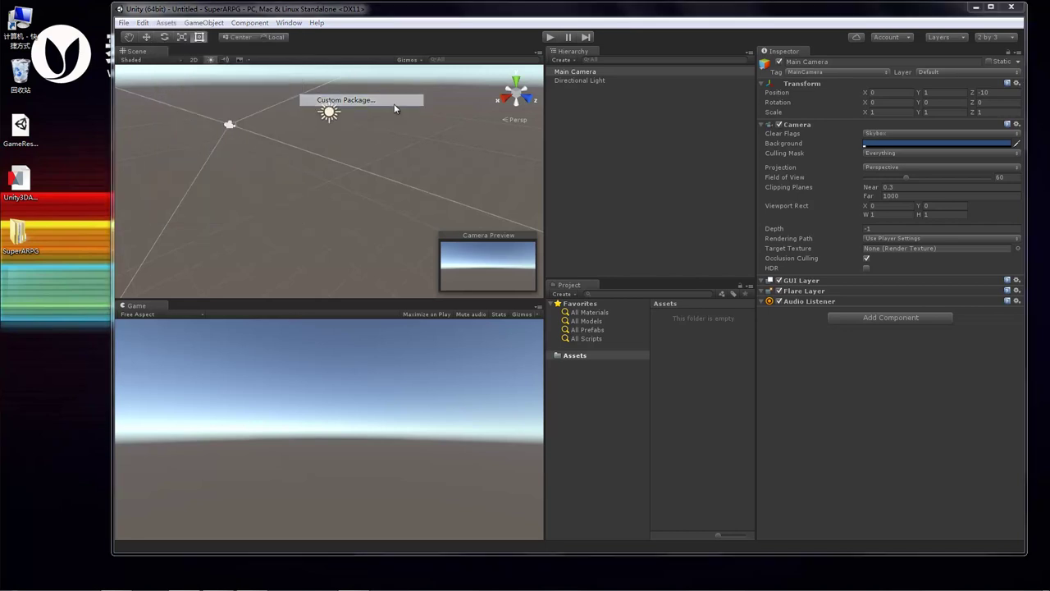
pyautogui.scroll(-1, 265, 175)
pyautogui.scroll(-1, 267, 178)
pyautogui.click(278, 187)
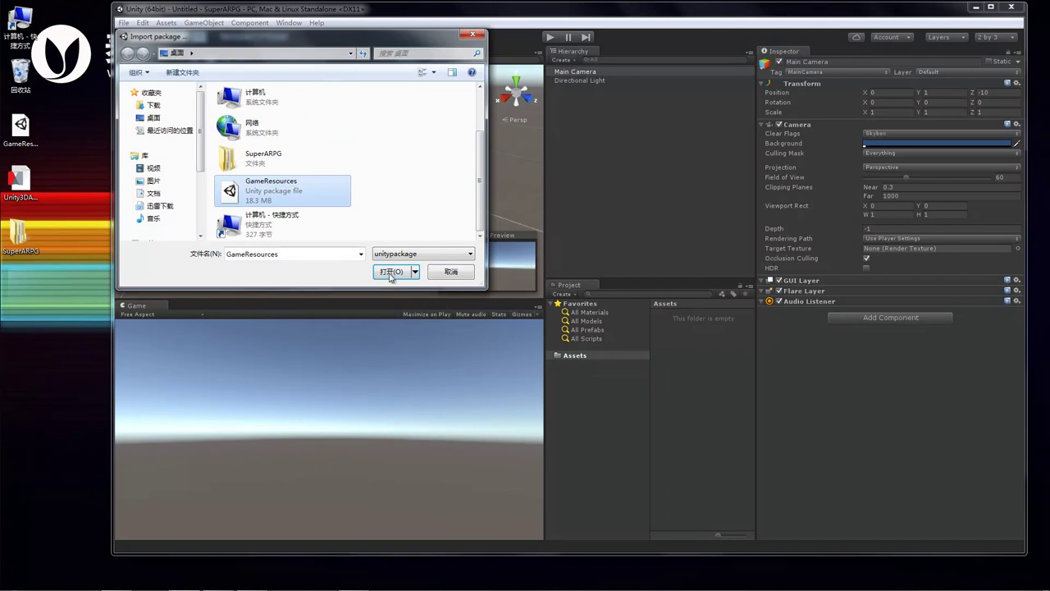
pyautogui.click(391, 272)
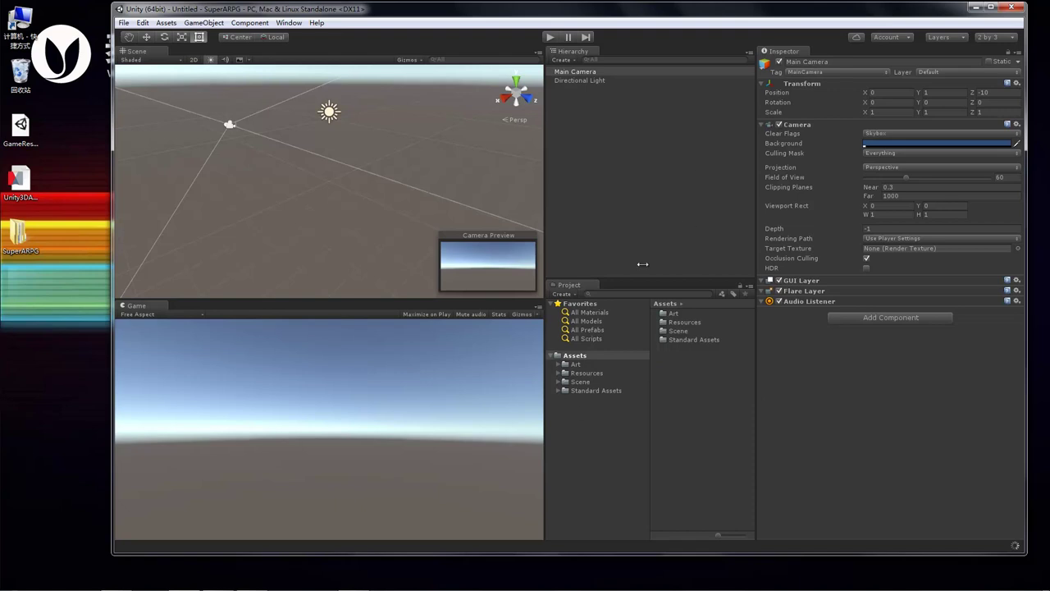
# Once the GameResources import finishes, move the Unity editor window back to the left.
pyautogui.moveTo(677, 11); pyautogui.dragTo(673, 28)
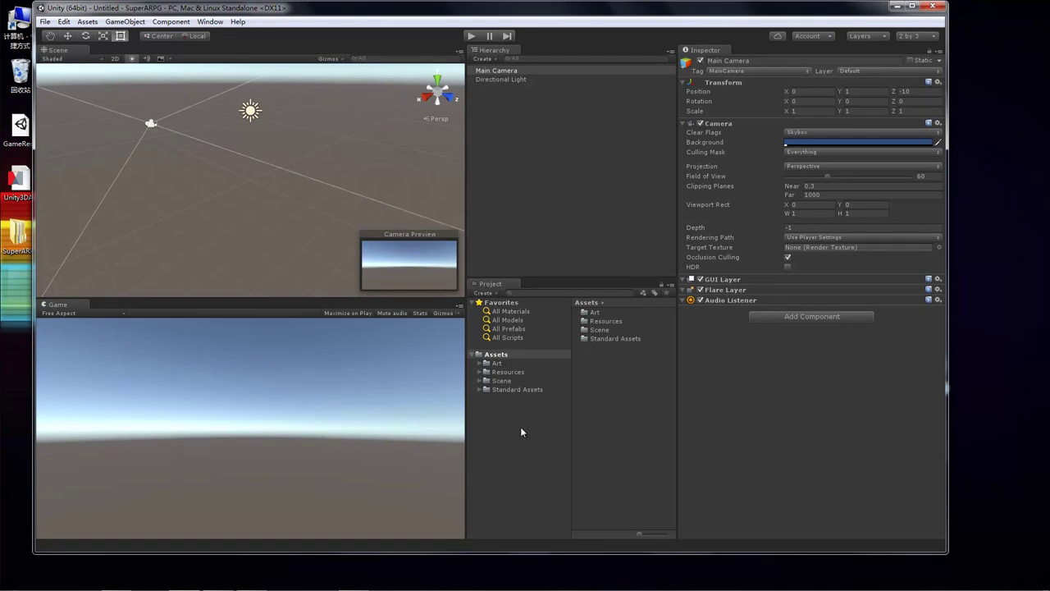
# Browse the Art and Resources folders, including the Resources Prefabs and Texture subfolders.
pyautogui.click(497, 362)
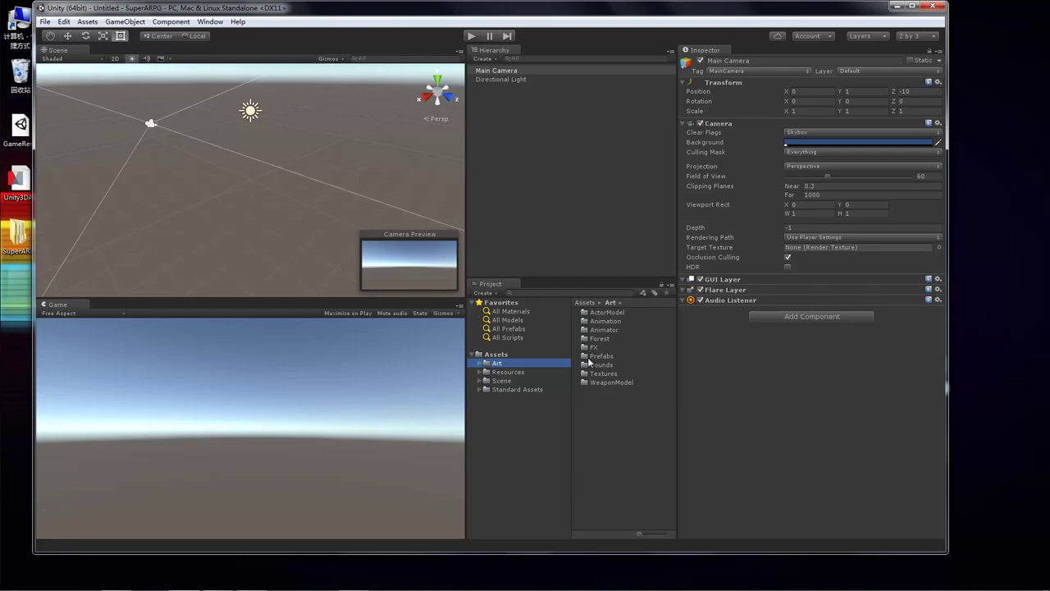
pyautogui.click(505, 373)
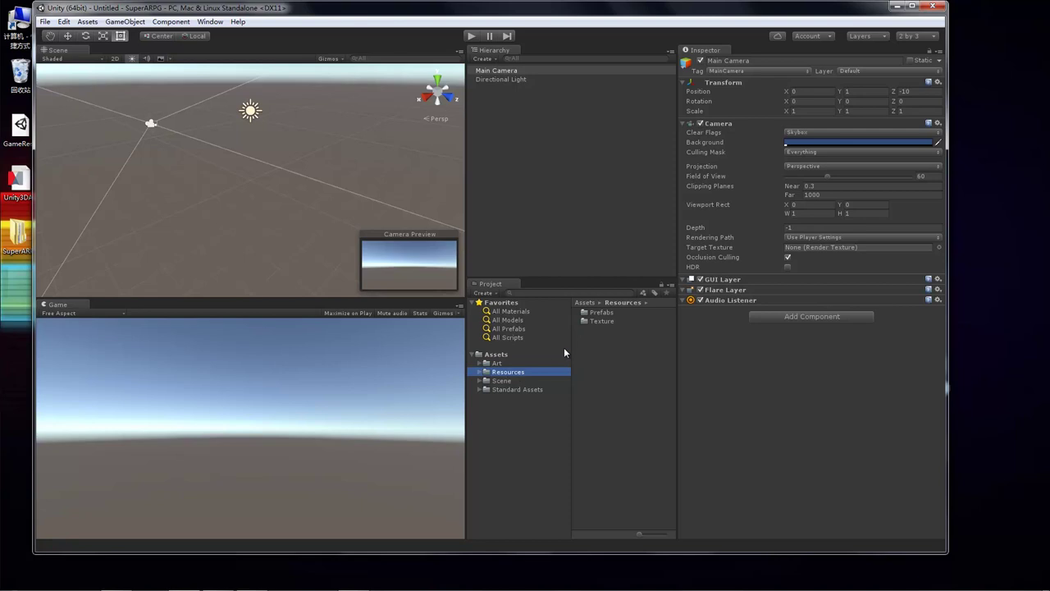
pyautogui.click(481, 374)
pyautogui.click(510, 381)
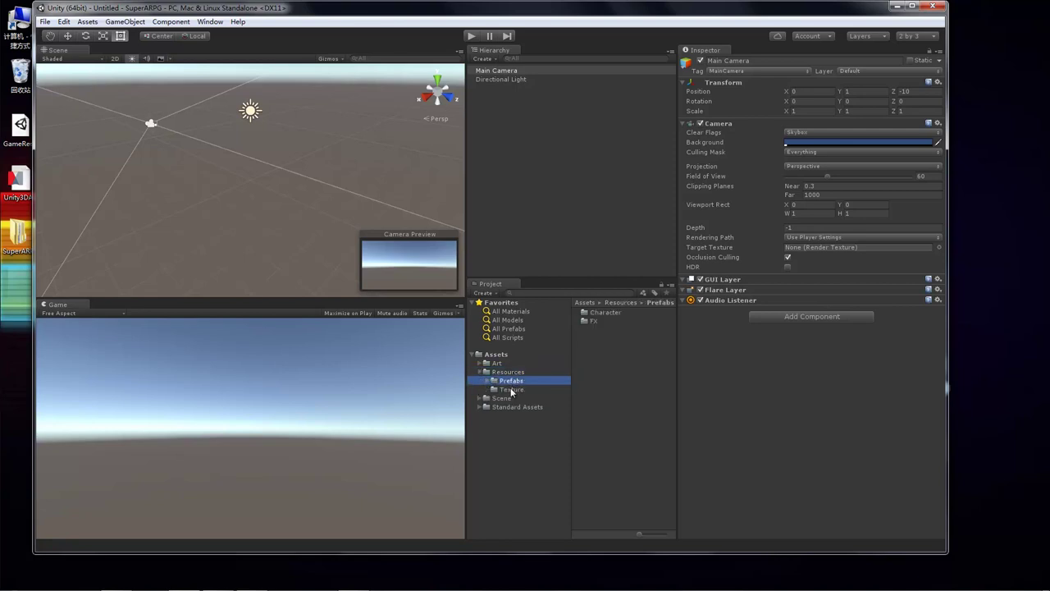
pyautogui.click(517, 389)
pyautogui.click(524, 381)
pyautogui.click(512, 372)
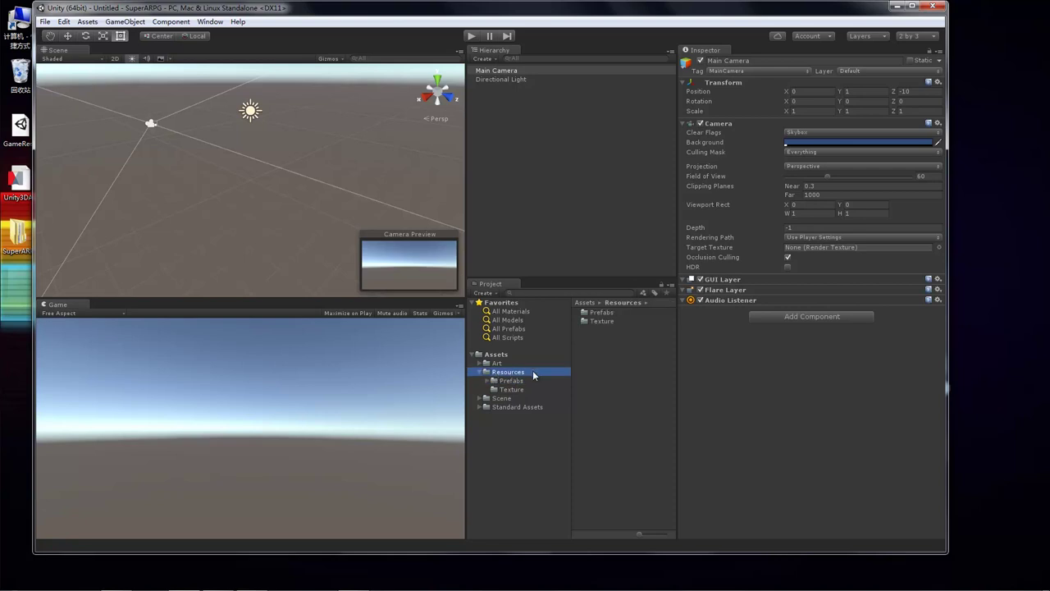
pyautogui.click(495, 399)
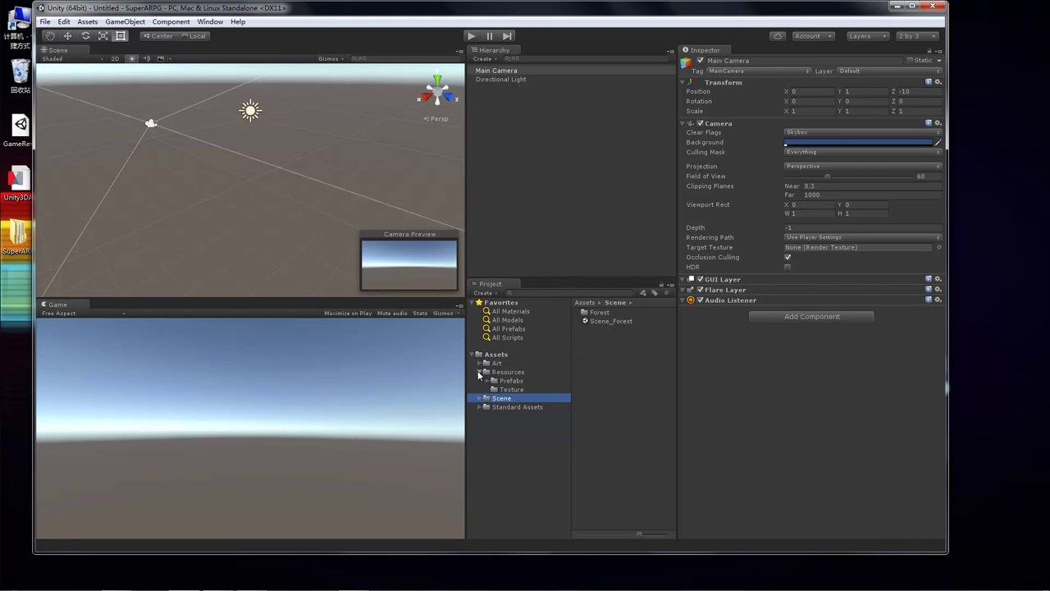
pyautogui.click(480, 373)
# Expand Art and look through ActorModel, Animation, Animator, FX, Prefabs, Sounds, Textures and WeaponModel.
pyautogui.click(496, 363)
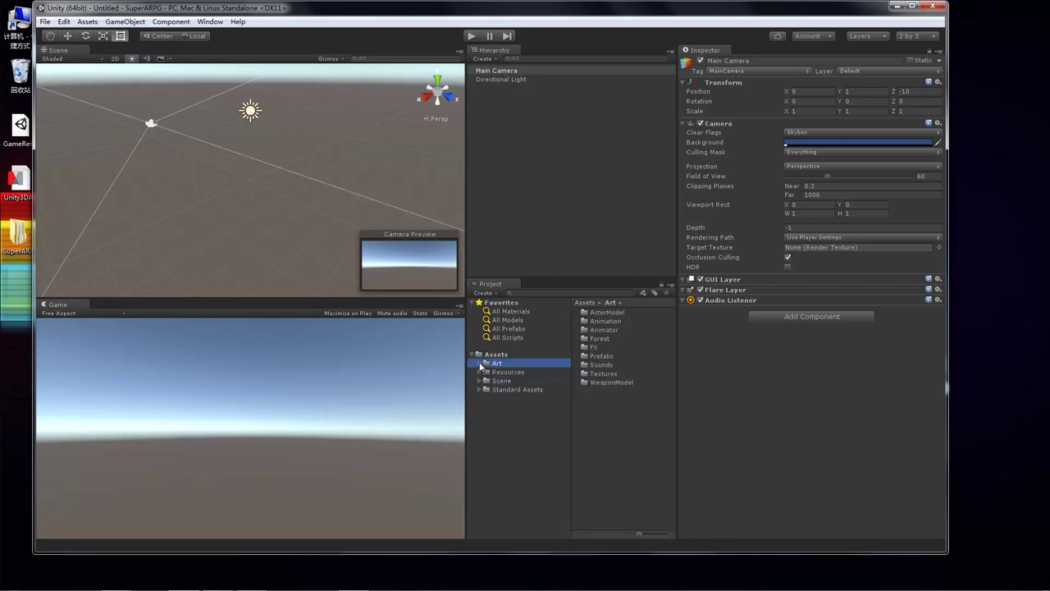
pyautogui.click(481, 363)
pyautogui.click(517, 373)
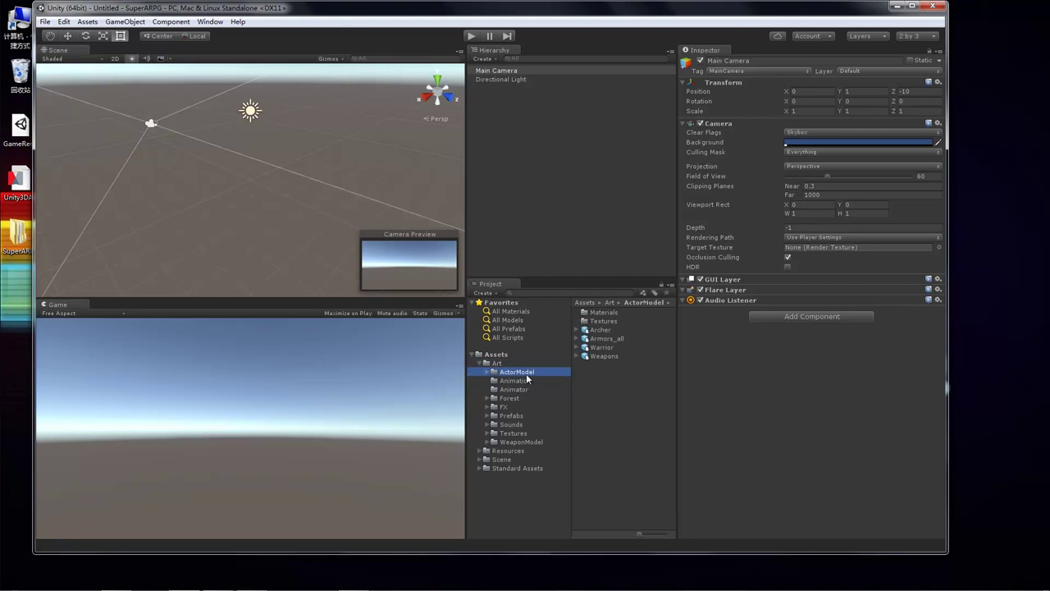
pyautogui.click(520, 382)
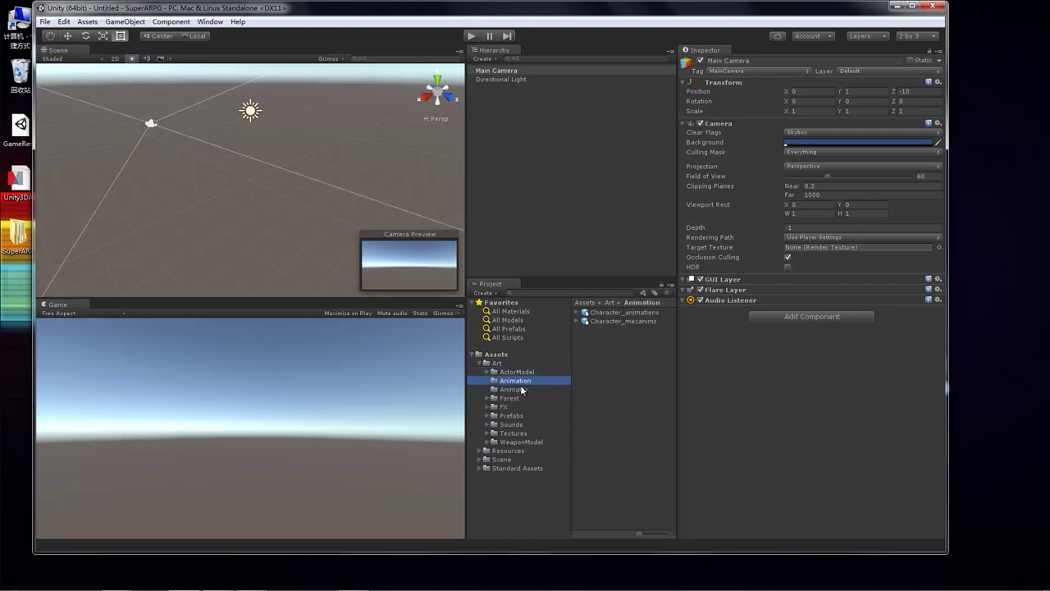
pyautogui.click(522, 390)
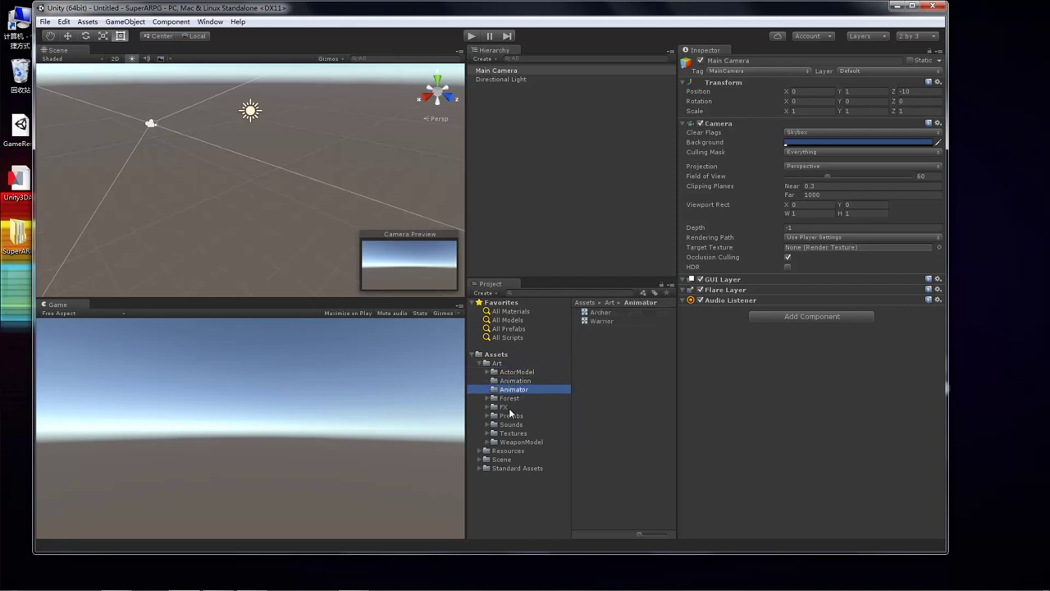
pyautogui.click(512, 407)
pyautogui.click(519, 416)
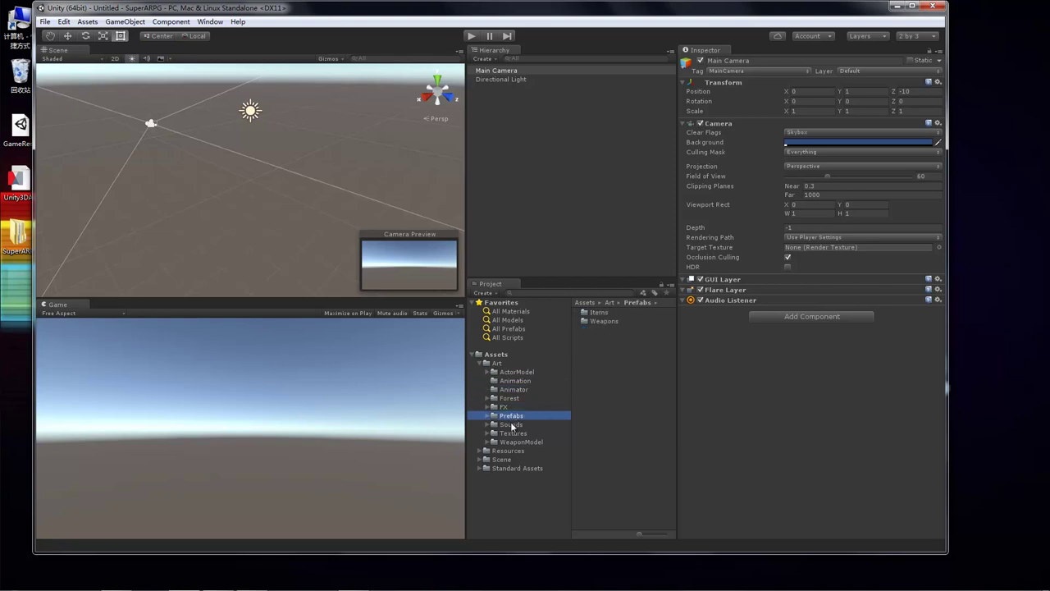
pyautogui.click(513, 425)
pyautogui.click(520, 434)
pyautogui.click(520, 443)
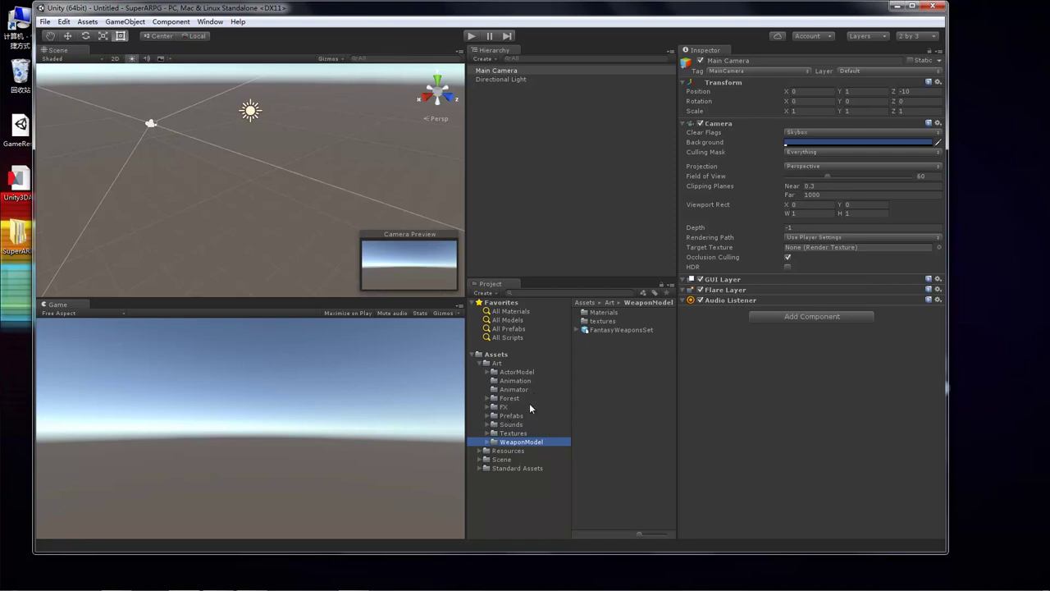
# Show the Scene folder's Forest folder and Scene_Forest scene with Art's subfolders collapsed.
pyautogui.click(510, 452)
pyautogui.click(506, 462)
pyautogui.click(481, 364)
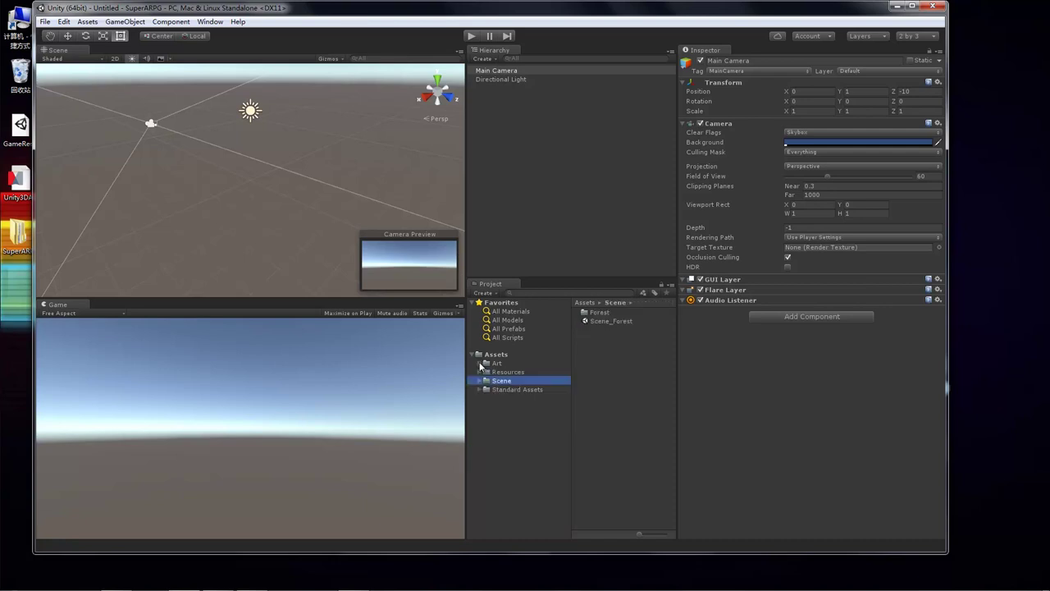
pyautogui.moveTo(637, 9); pyautogui.dragTo(652, 12)
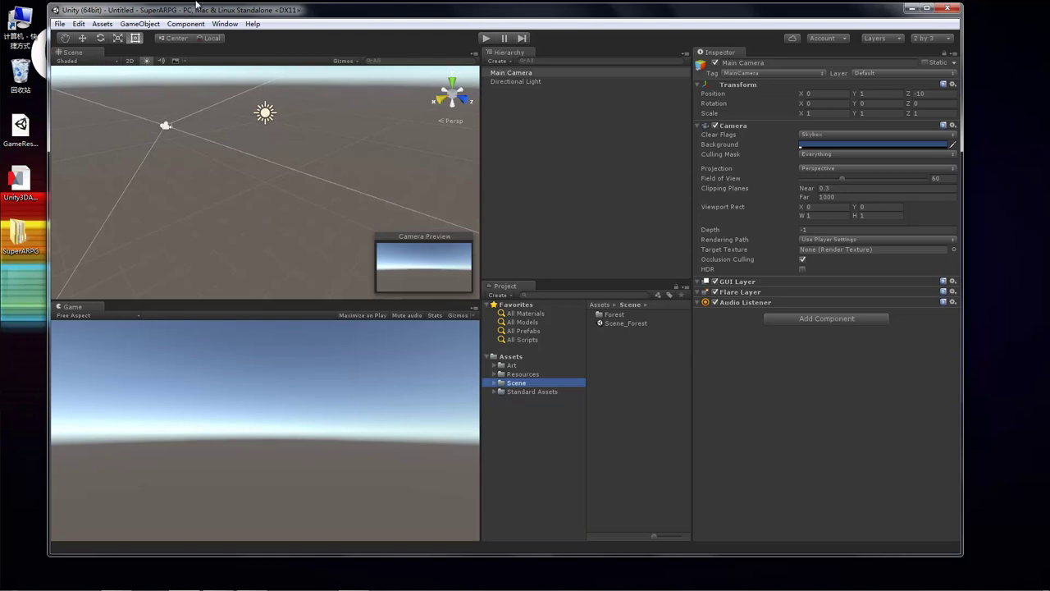
pyautogui.click(253, 25)
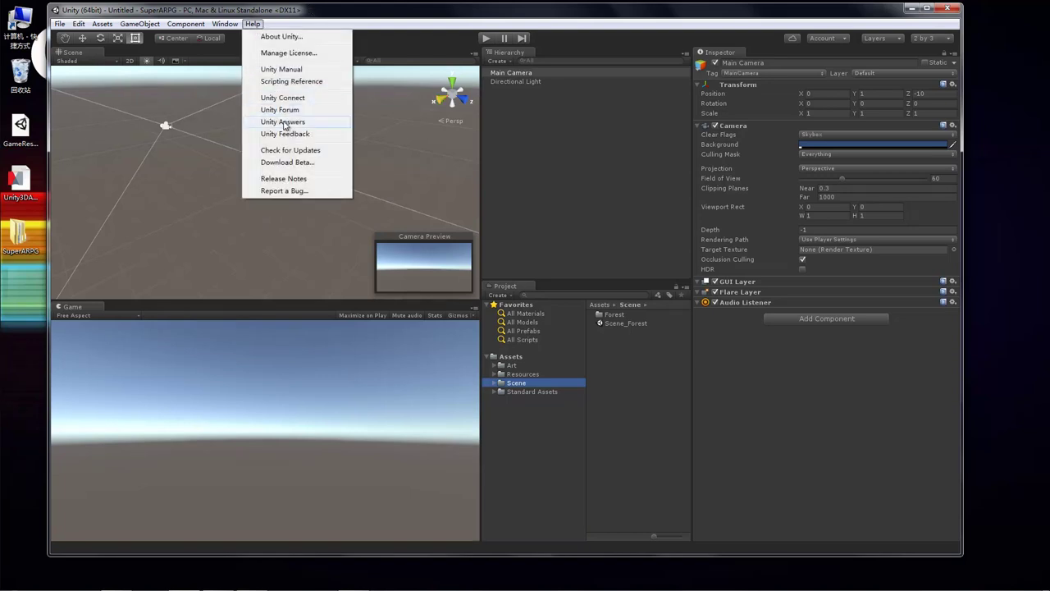
pyautogui.click(289, 71)
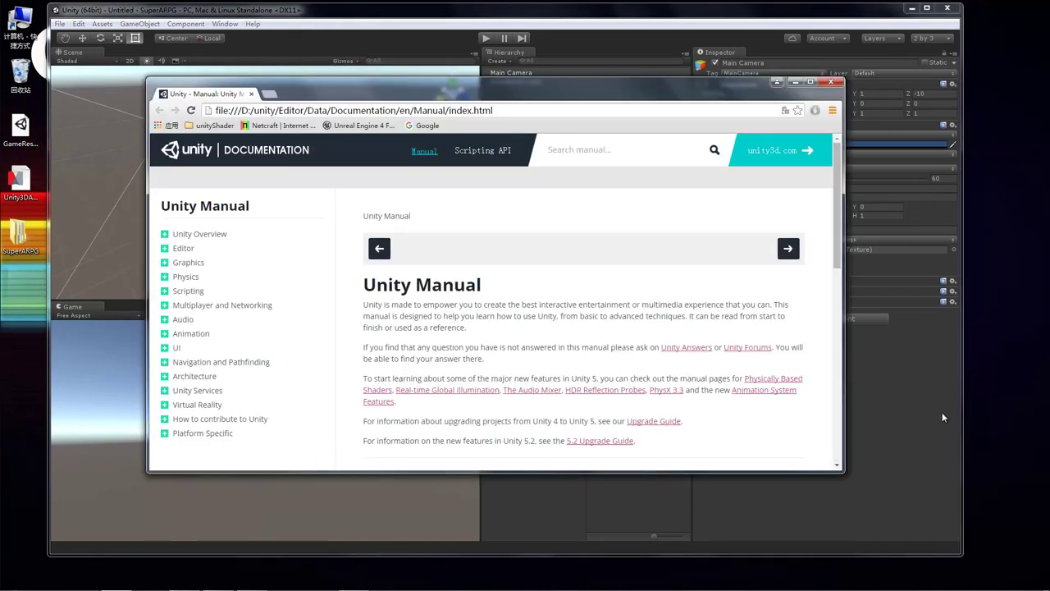
pyautogui.moveTo(841, 465); pyautogui.dragTo(937, 580)
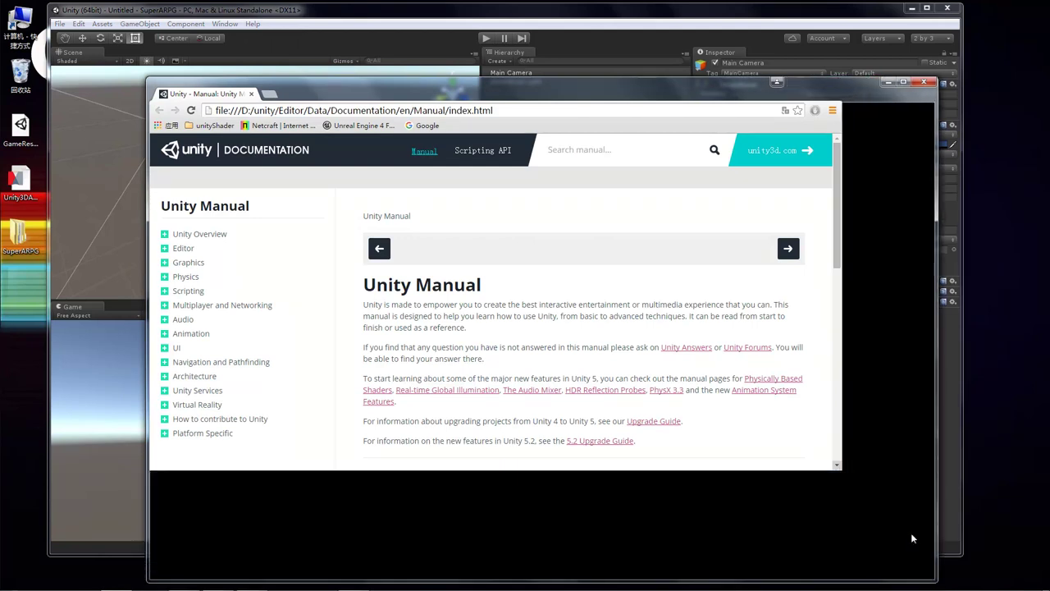
pyautogui.moveTo(680, 80); pyautogui.dragTo(638, 17)
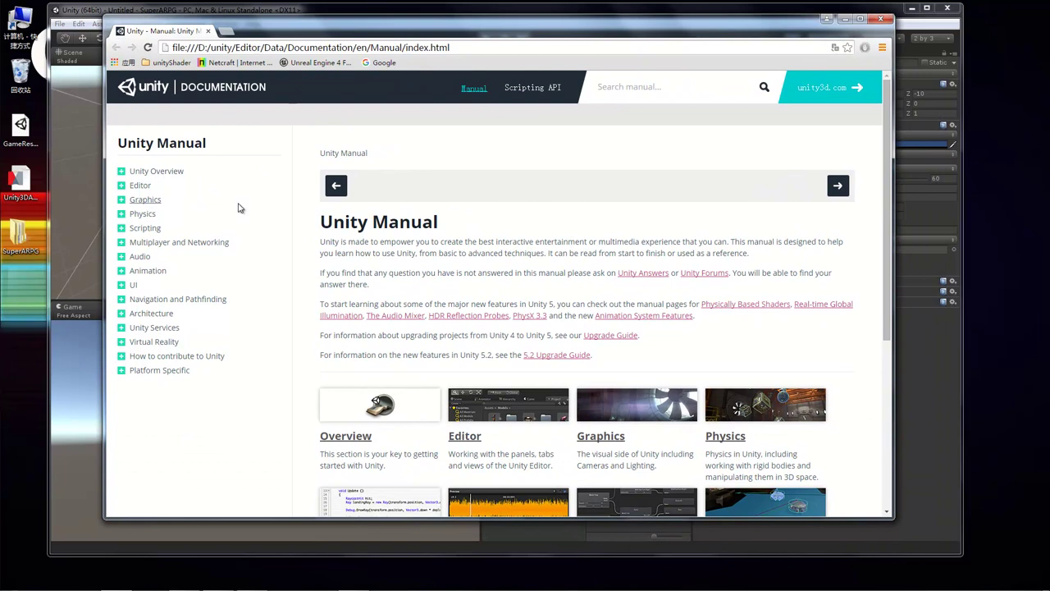
pyautogui.scroll(-1, 516, 293)
pyautogui.scroll(-1, 513, 291)
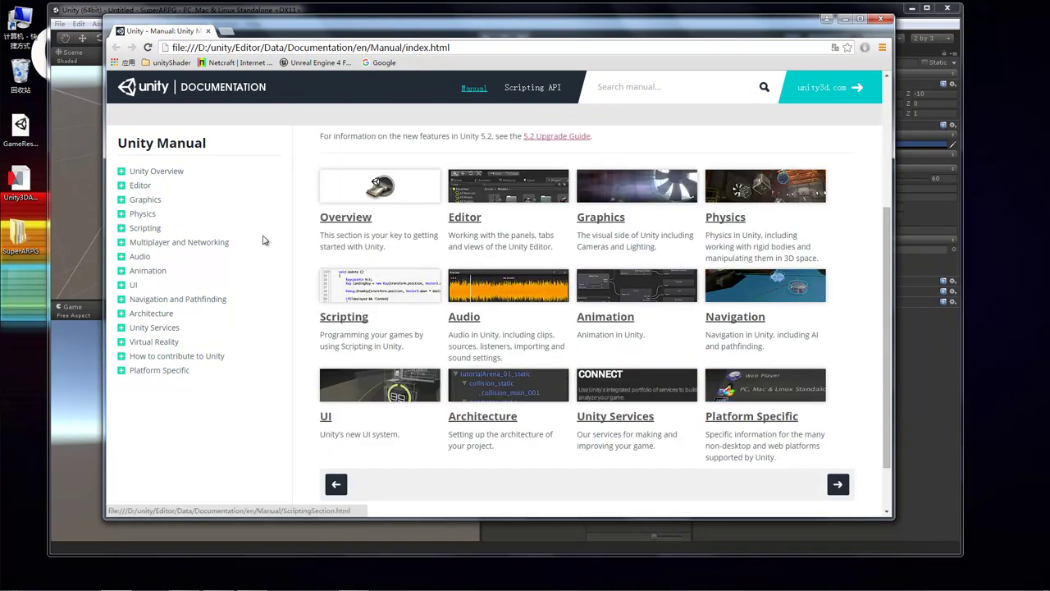
pyautogui.click(122, 172)
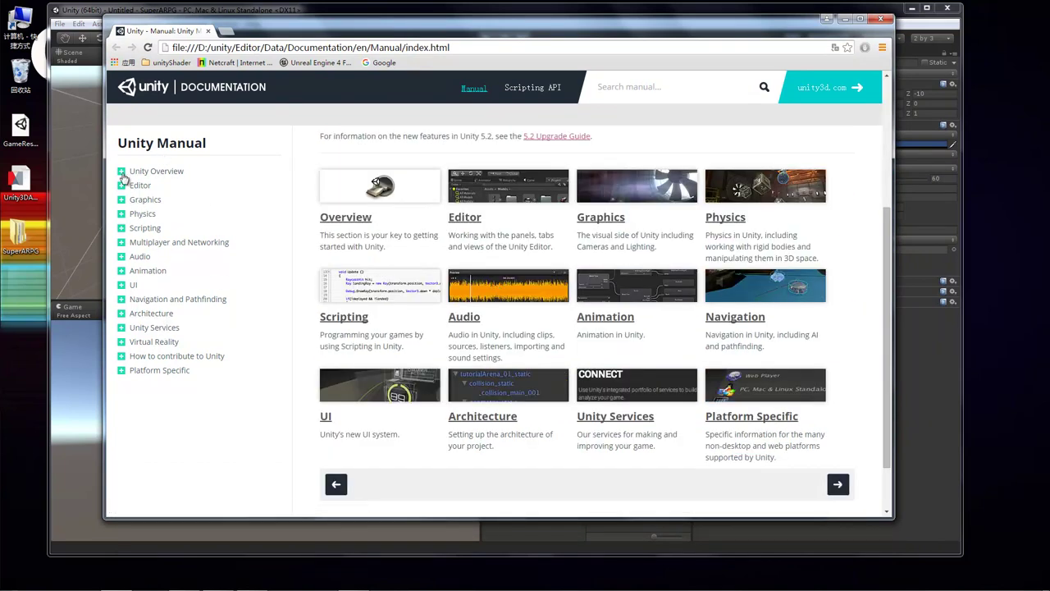
pyautogui.click(122, 242)
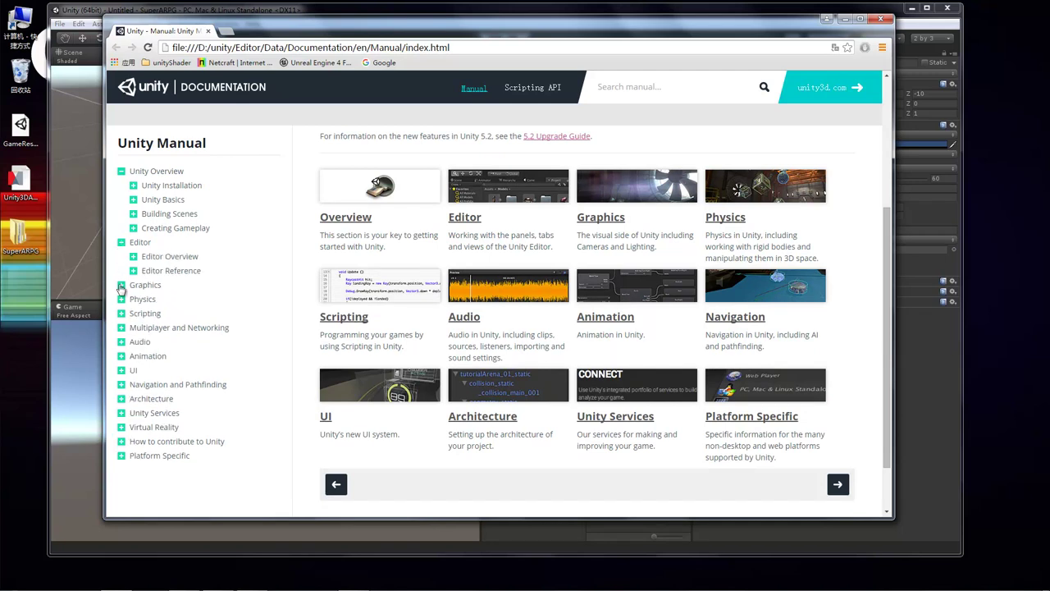
pyautogui.click(127, 285)
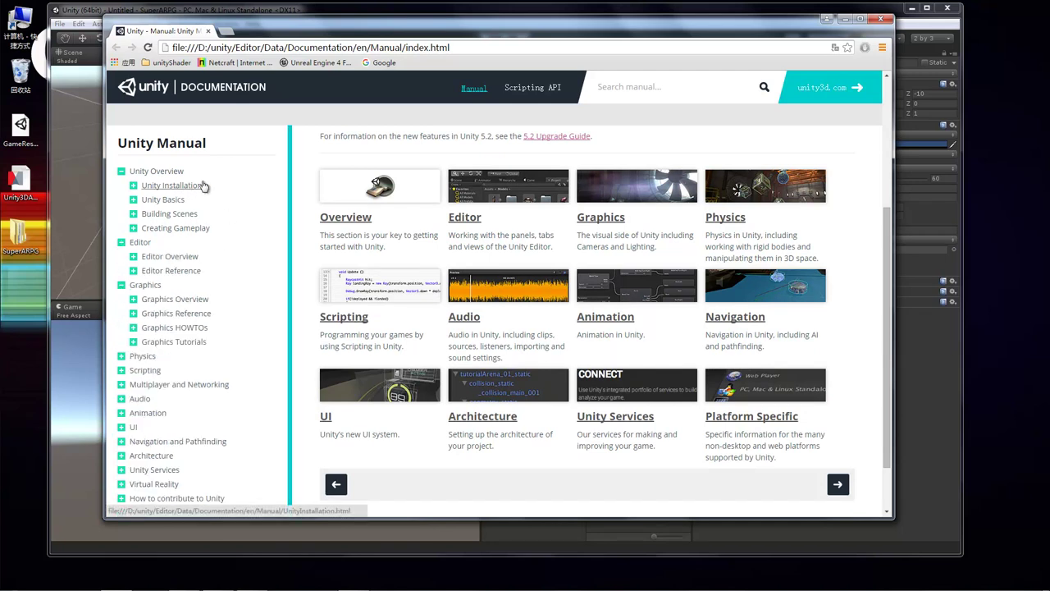
pyautogui.click(133, 186)
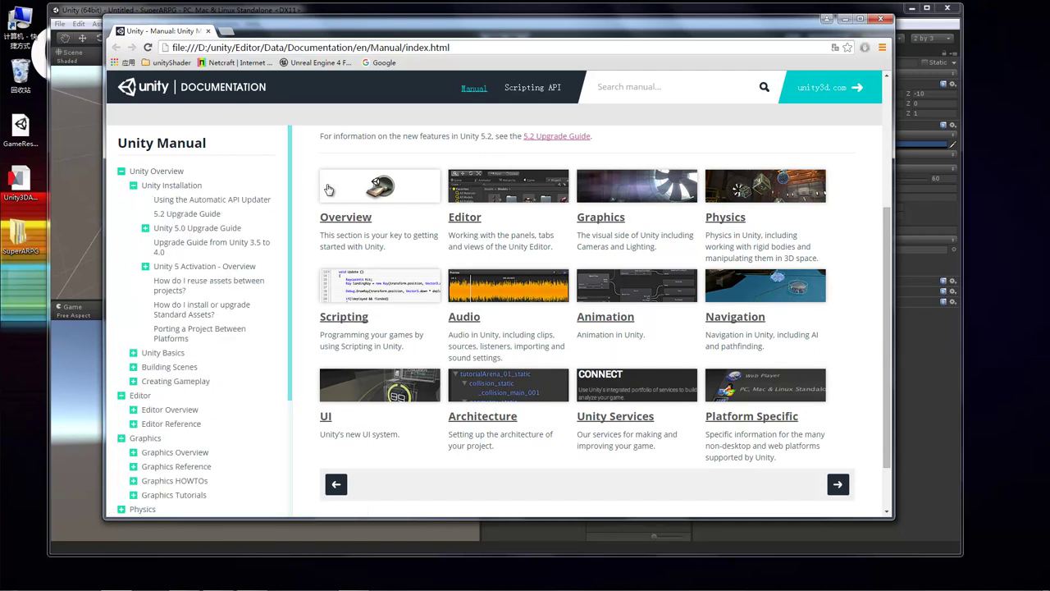
pyautogui.click(880, 18)
pyautogui.click(254, 25)
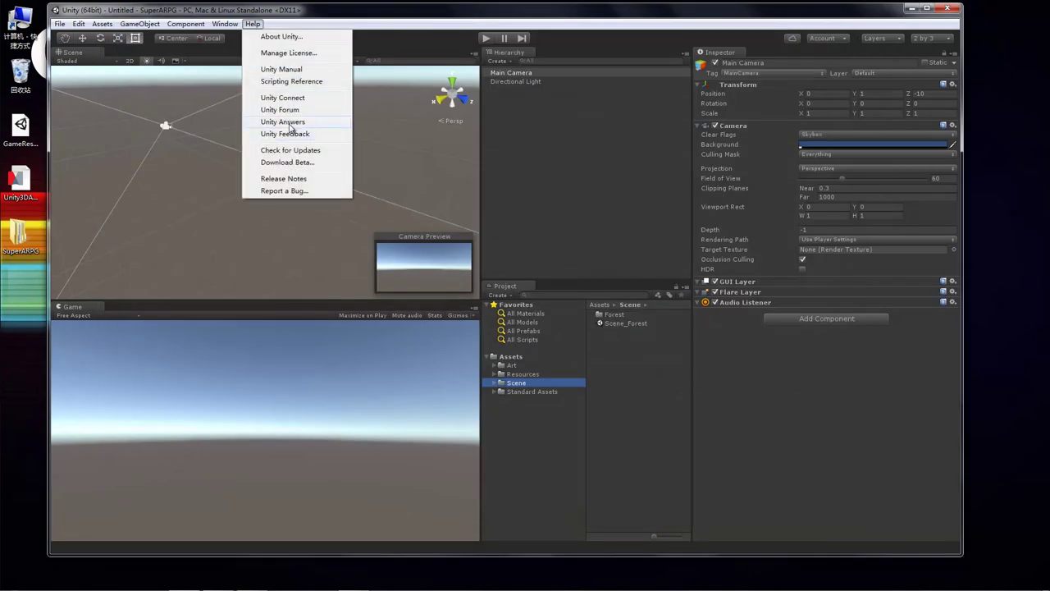
pyautogui.click(303, 85)
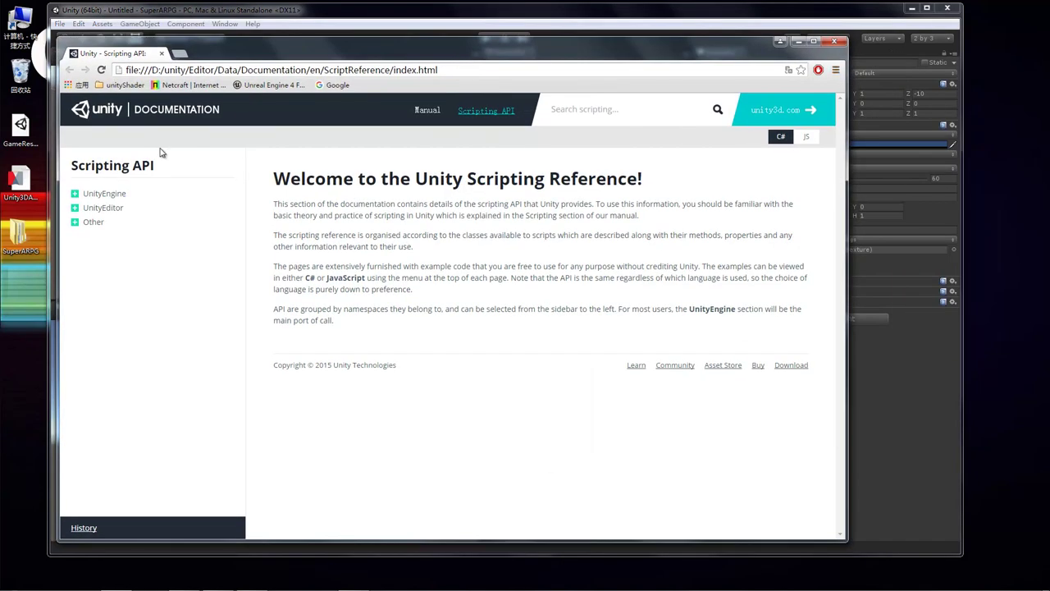
pyautogui.click(591, 110)
pyautogui.write('M')
pyautogui.press('Return')
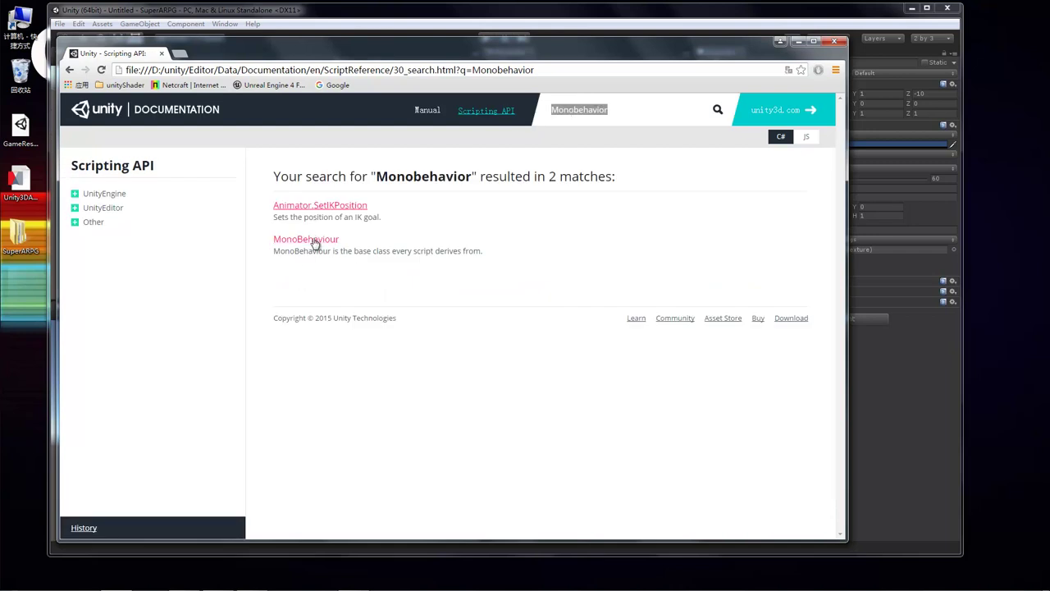
pyautogui.click(310, 242)
pyautogui.scroll(-2, 297, 232)
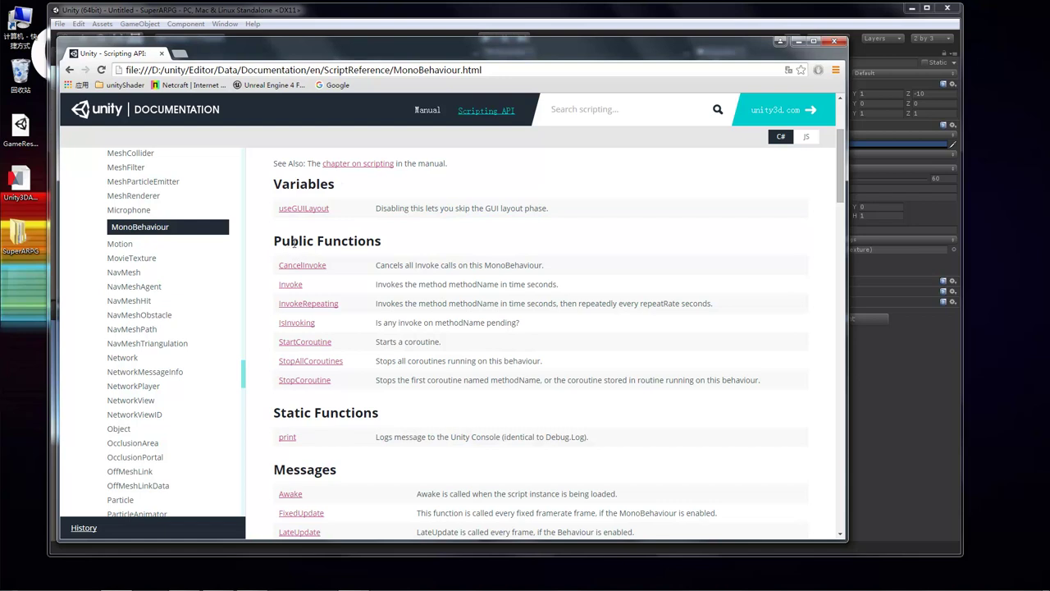
pyautogui.moveTo(287, 243); pyautogui.dragTo(379, 243)
pyautogui.click(339, 237)
pyautogui.moveTo(302, 238); pyautogui.dragTo(379, 242)
pyautogui.scroll(-2, 285, 297)
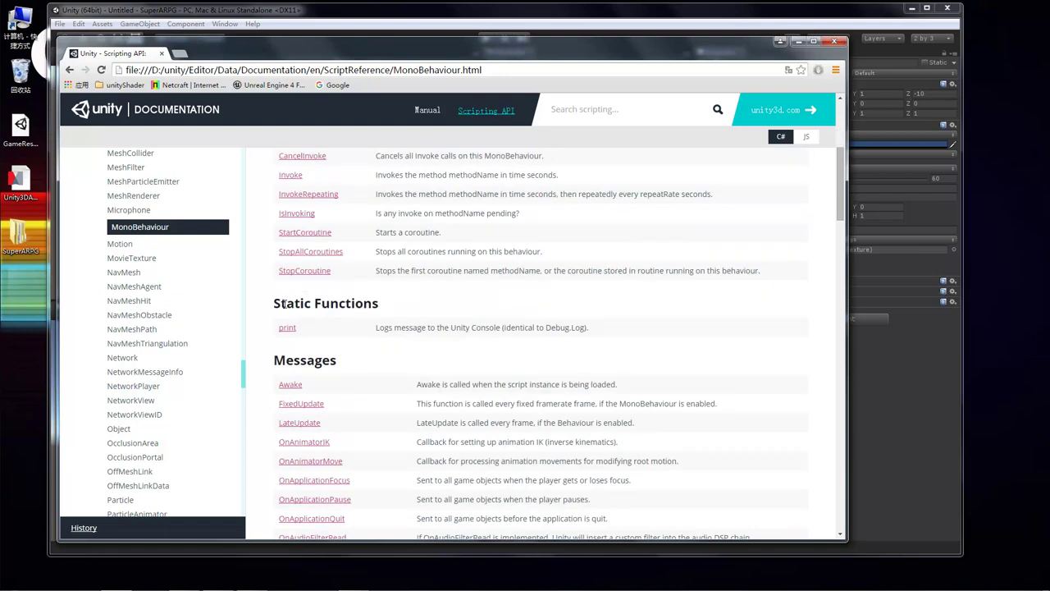
pyautogui.moveTo(286, 303); pyautogui.dragTo(373, 304)
pyautogui.scroll(3, 526, 271)
pyautogui.scroll(3, 210, 241)
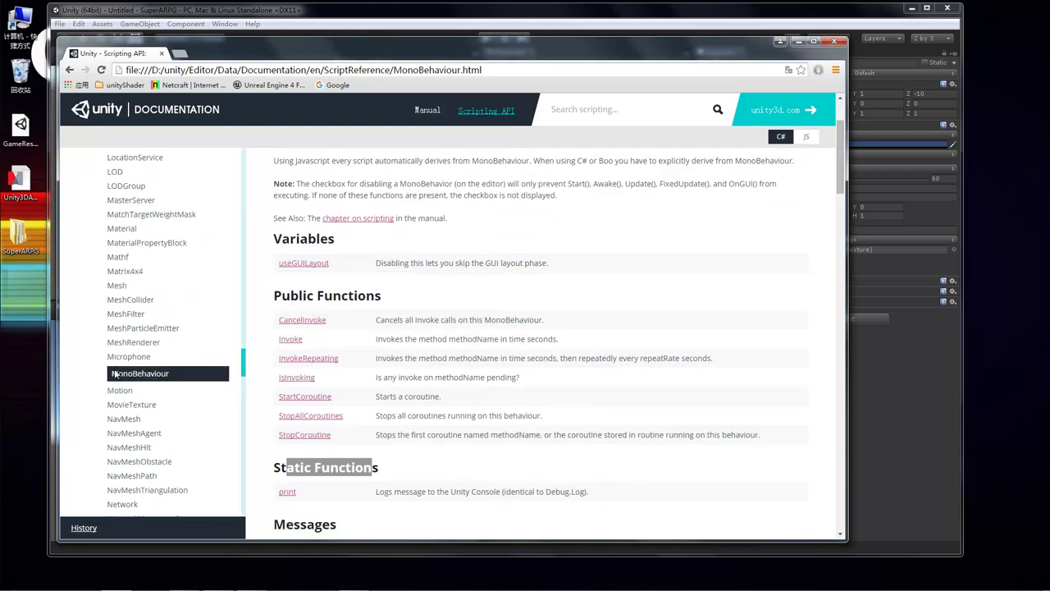
pyautogui.scroll(3, 113, 392)
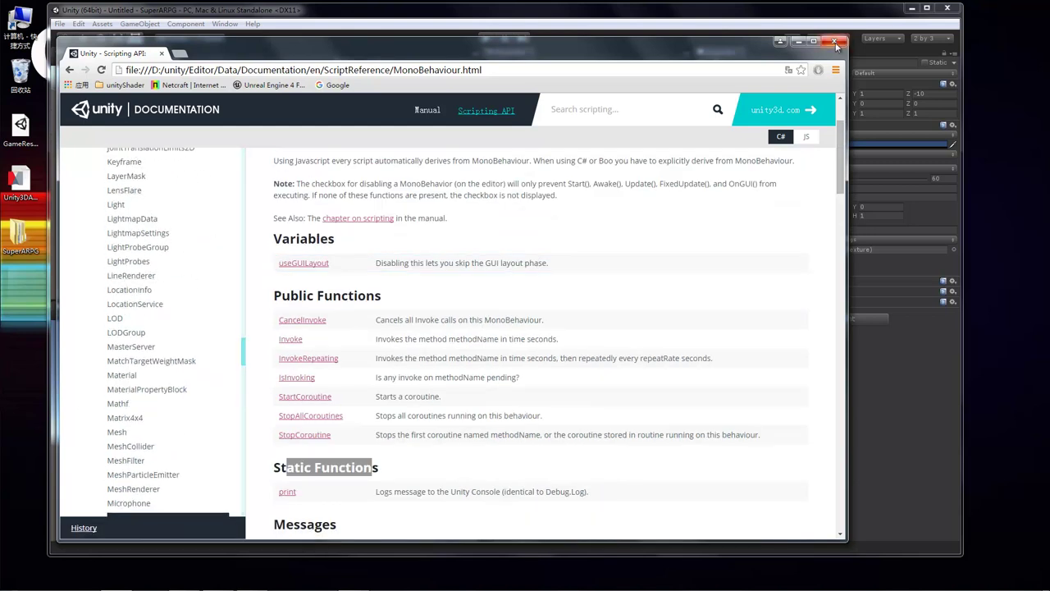
pyautogui.click(834, 42)
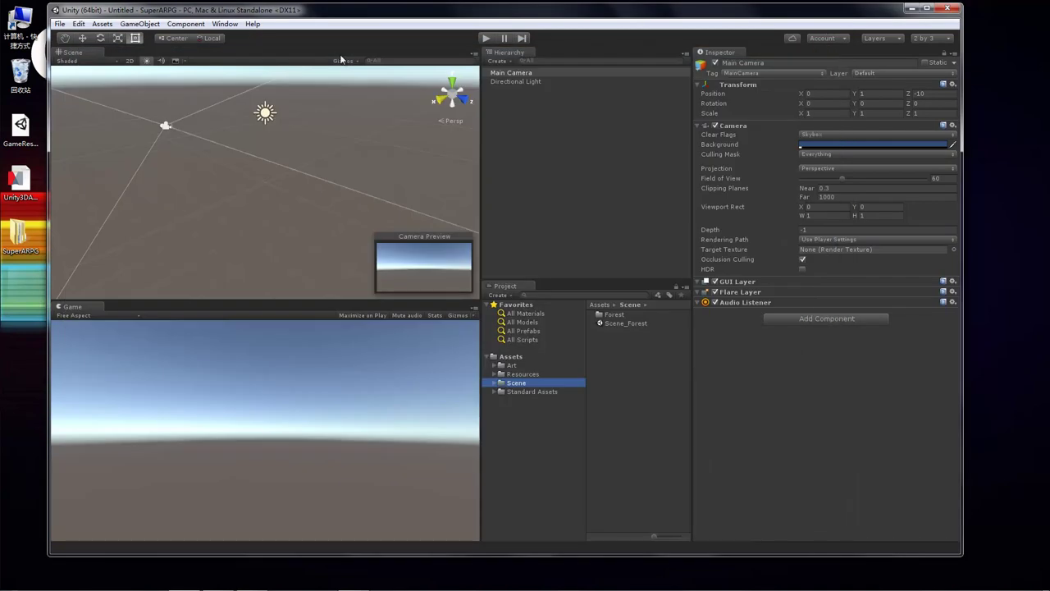
# Deselect the Main Camera and review the iOS and Android platforms in Build Settings, keeping PC, Mac & Linux Standalone.
pyautogui.click(581, 162)
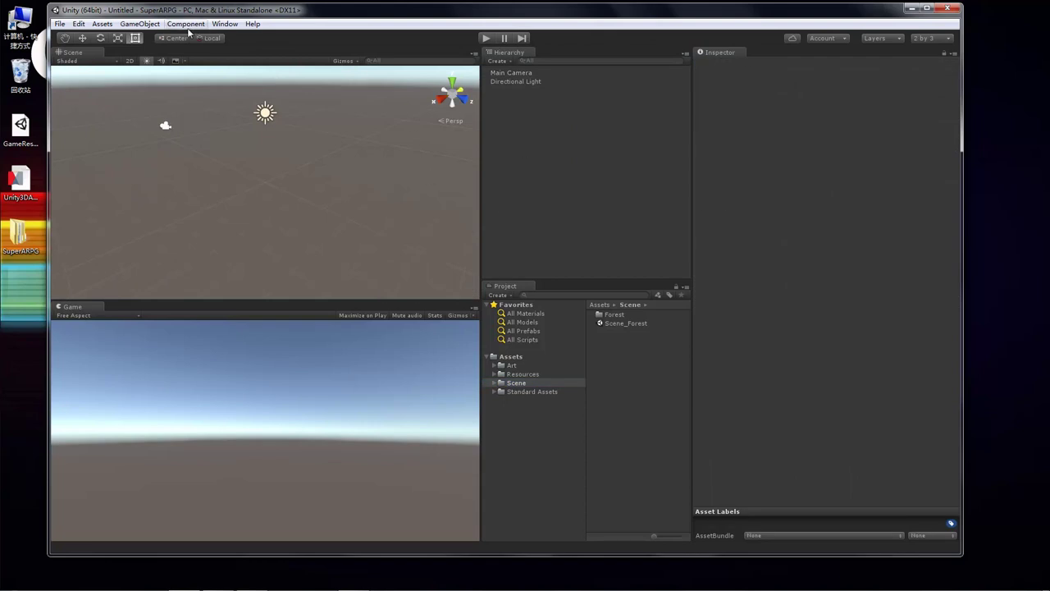
pyautogui.click(60, 24)
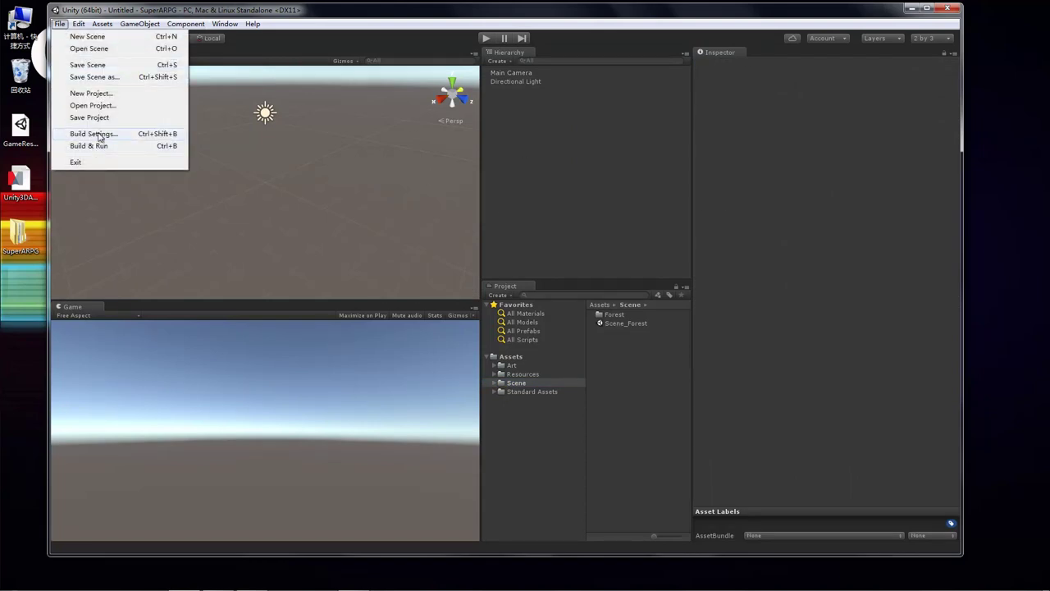
pyautogui.click(97, 134)
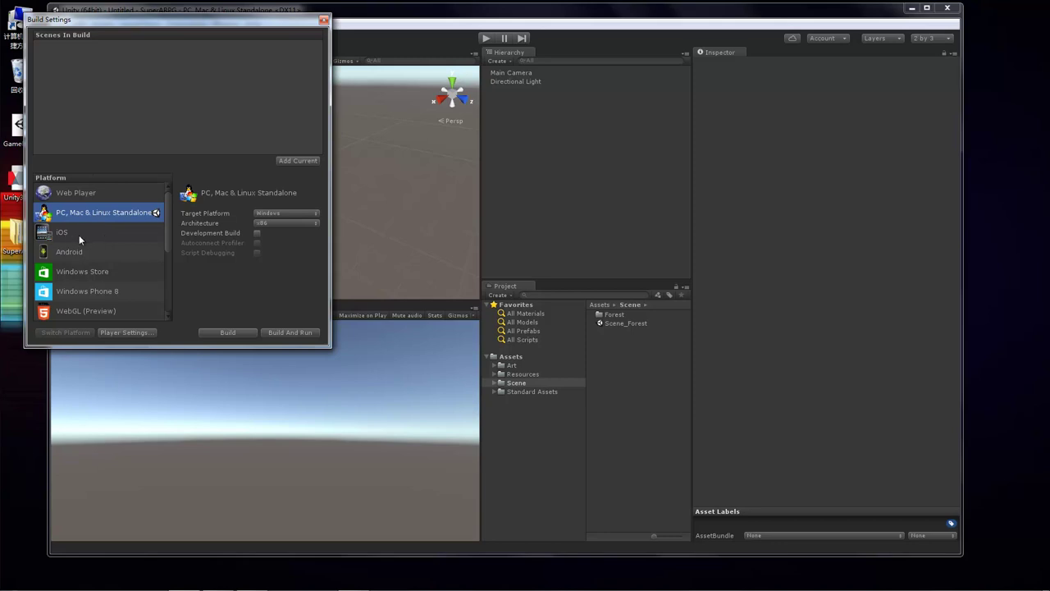
pyautogui.click(79, 234)
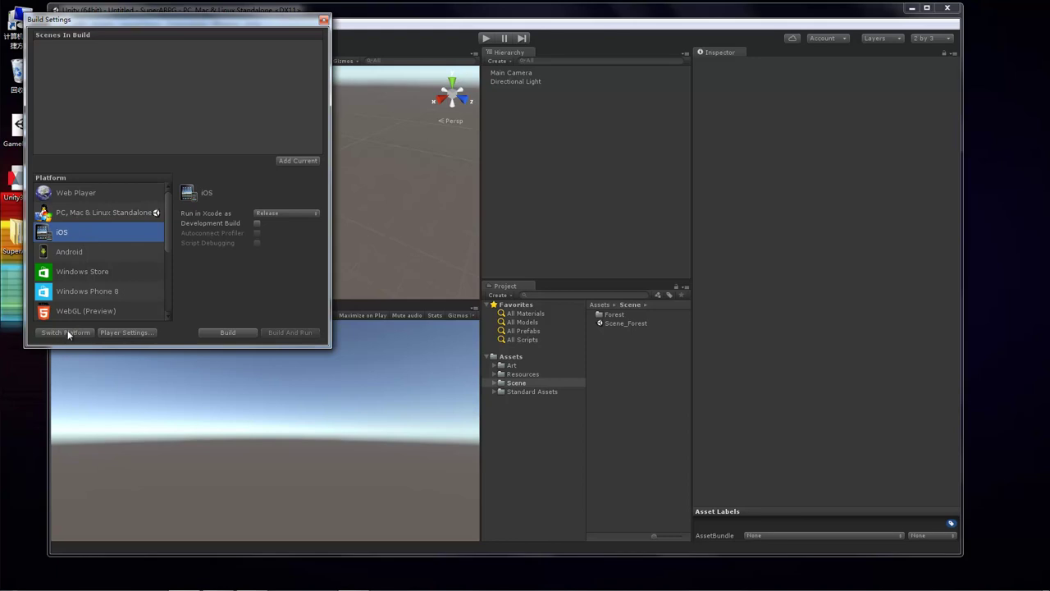
pyautogui.click(82, 254)
pyautogui.click(198, 3)
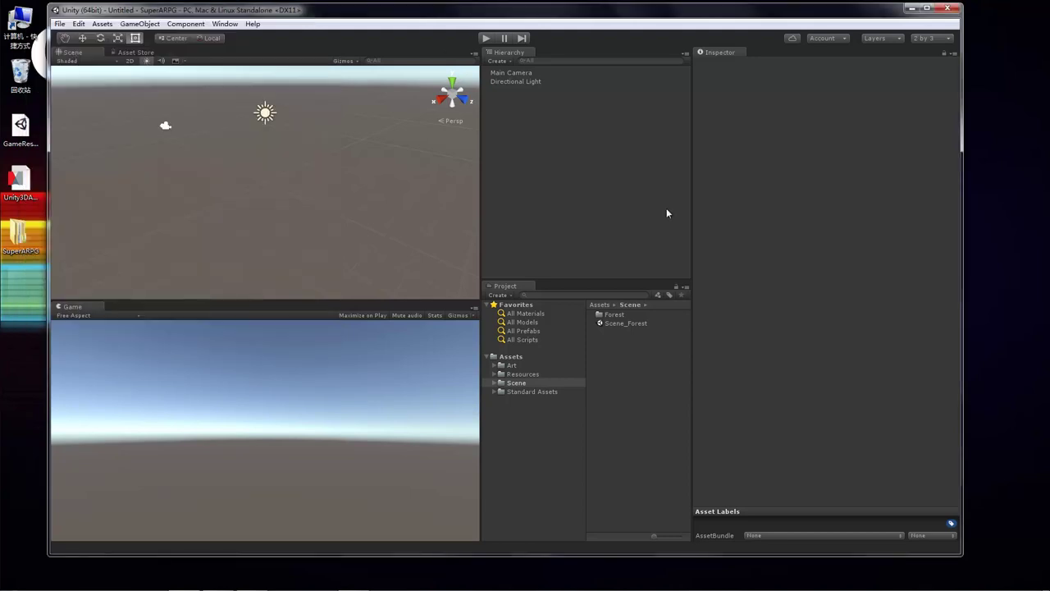